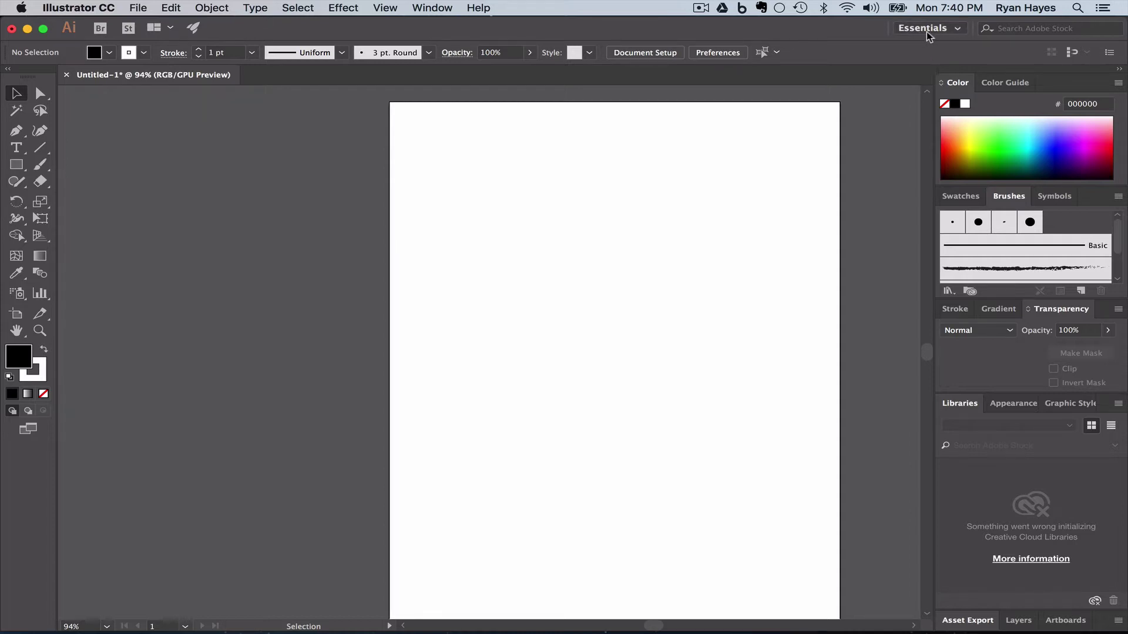
Switch to the Typography workspace, then Painting, then back to Essentials
click(955, 30)
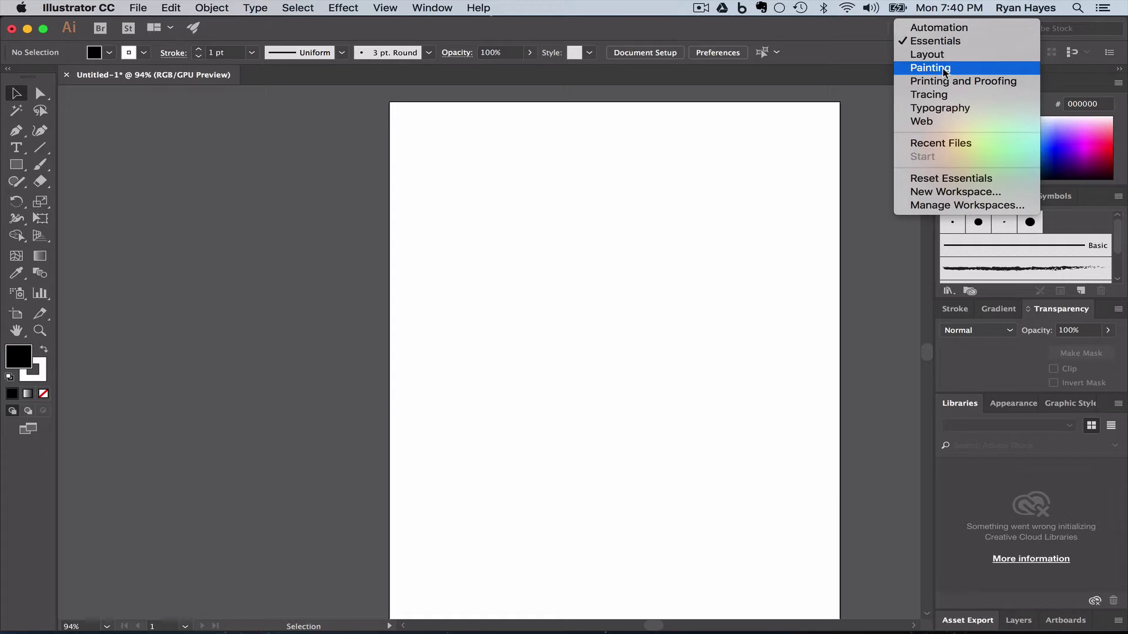
click(942, 108)
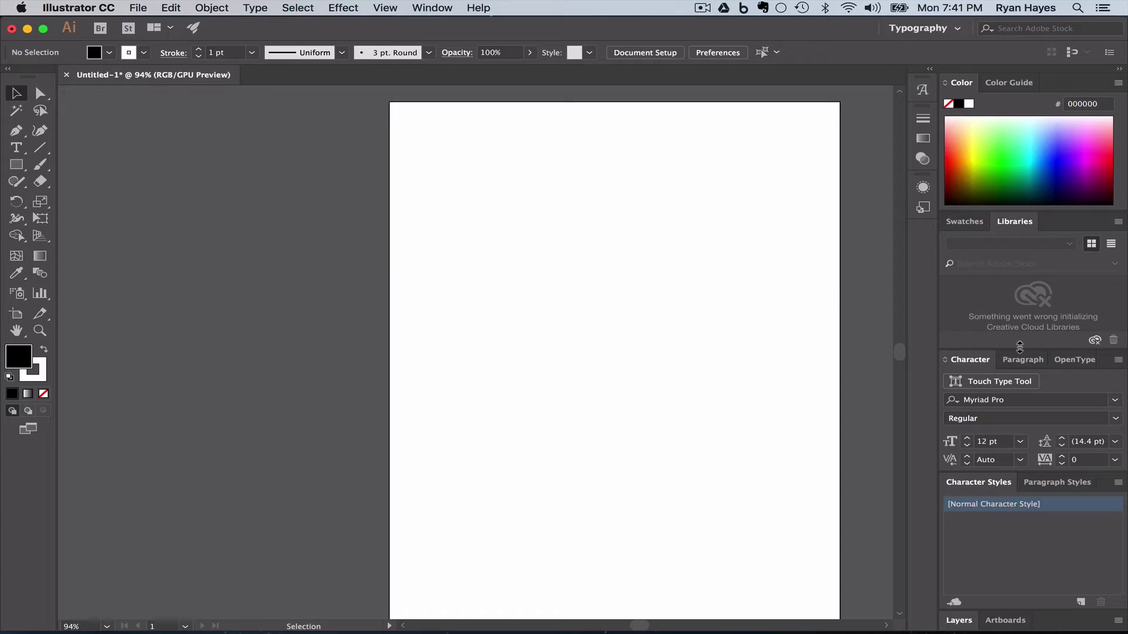
click(956, 29)
click(922, 69)
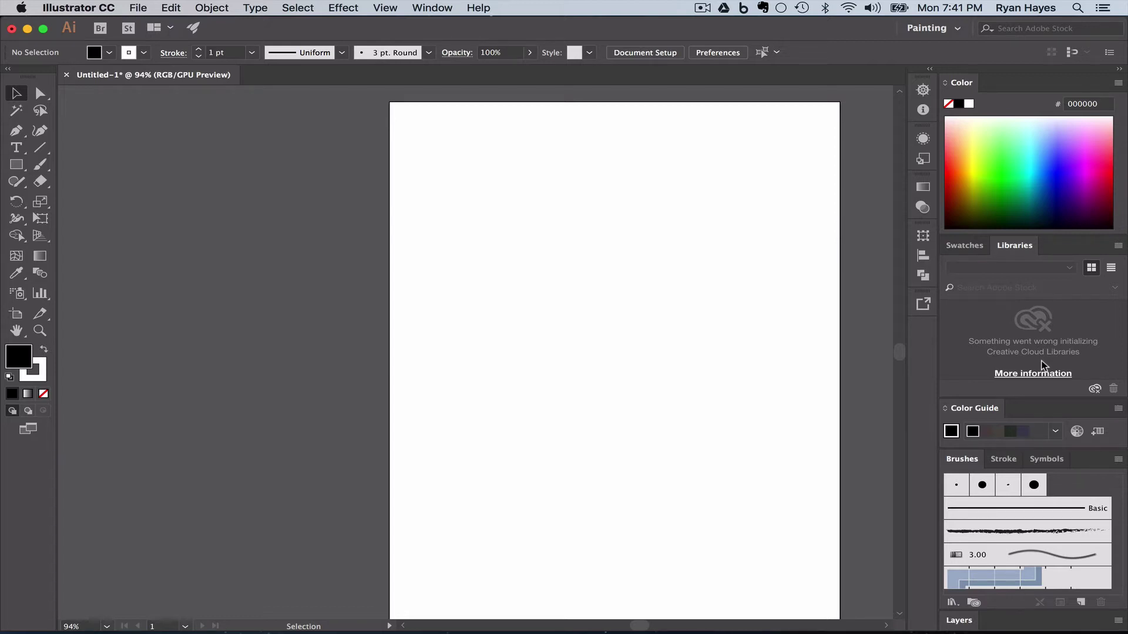
click(955, 30)
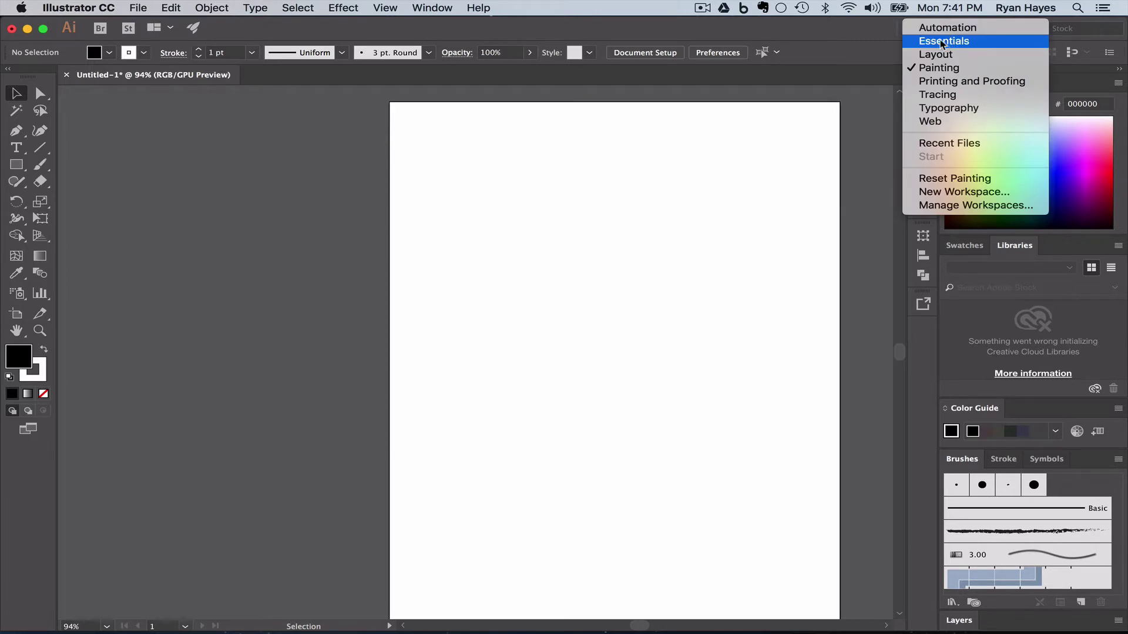
click(941, 40)
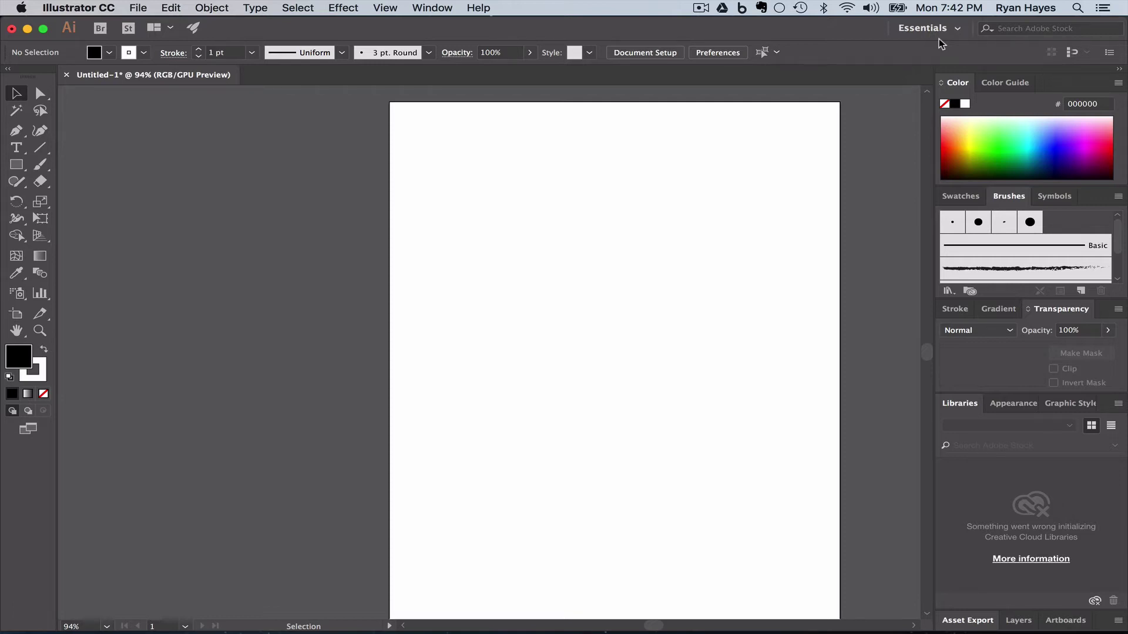
Reset the Essentials workspace to its defaults and expand the docked panels to full size
click(954, 31)
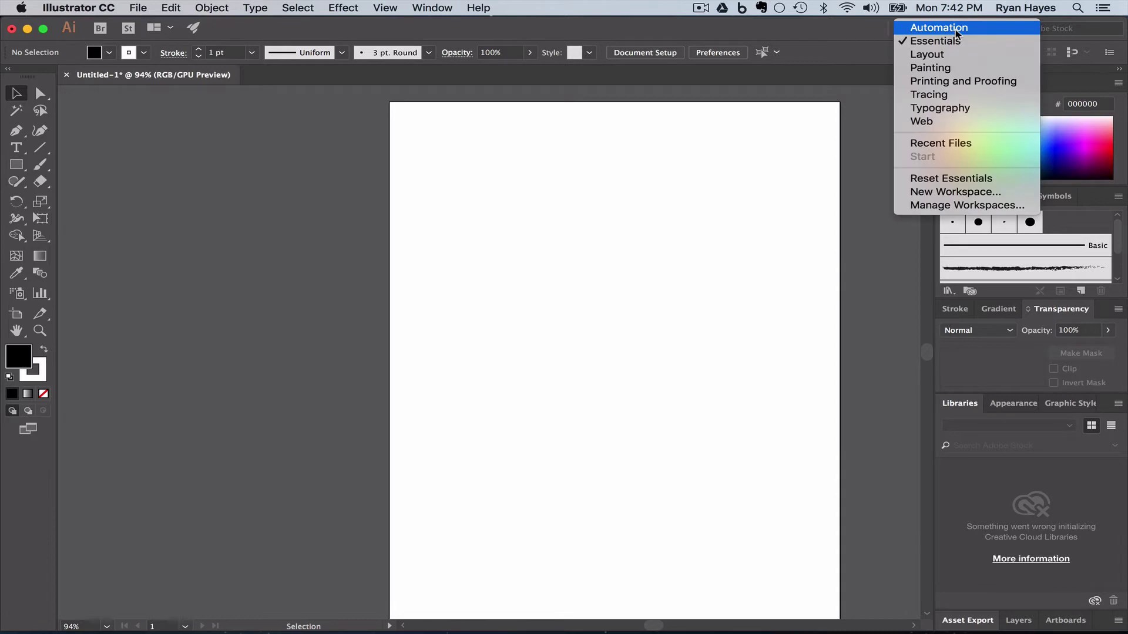
click(946, 180)
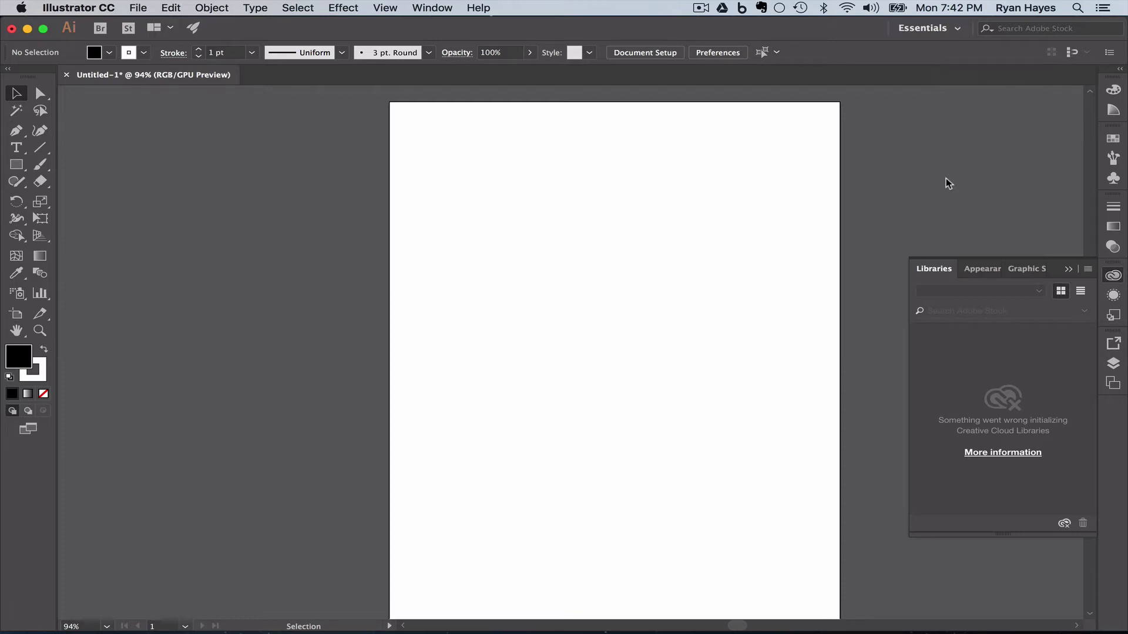
click(1120, 72)
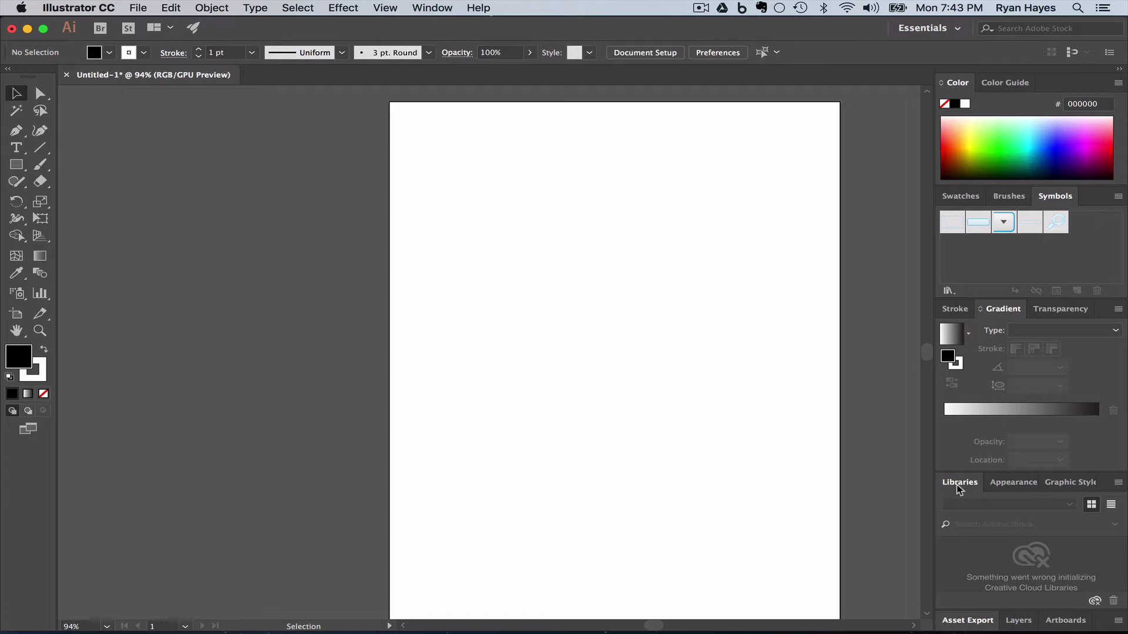
Pull the Libraries and Asset Export panels out of the dock and close both
drag(958, 490, 665, 438)
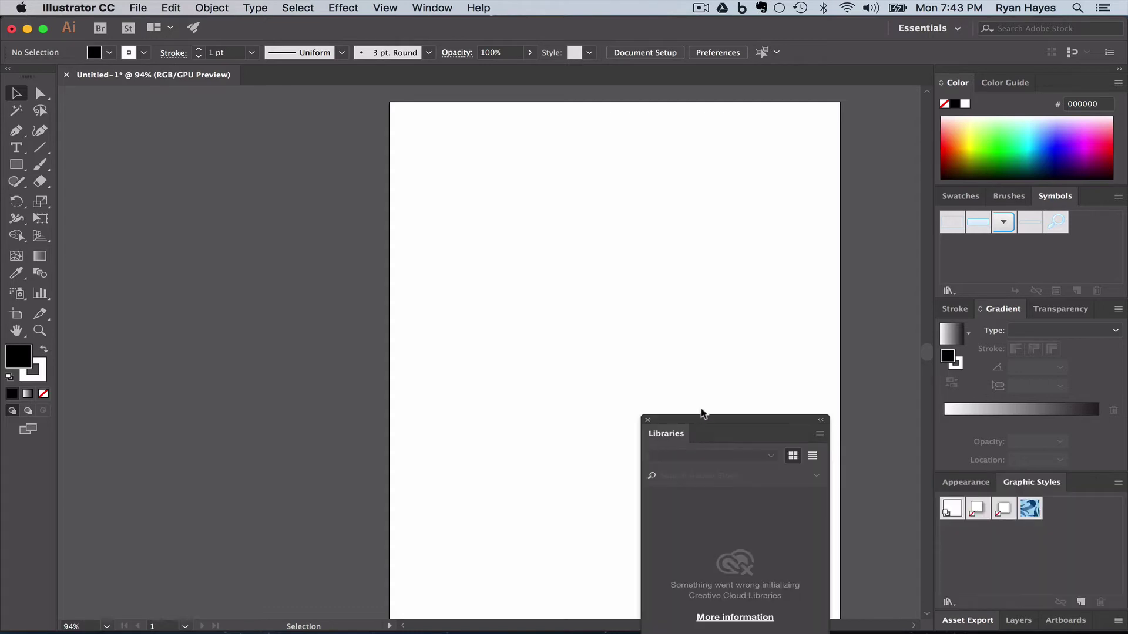
click(647, 420)
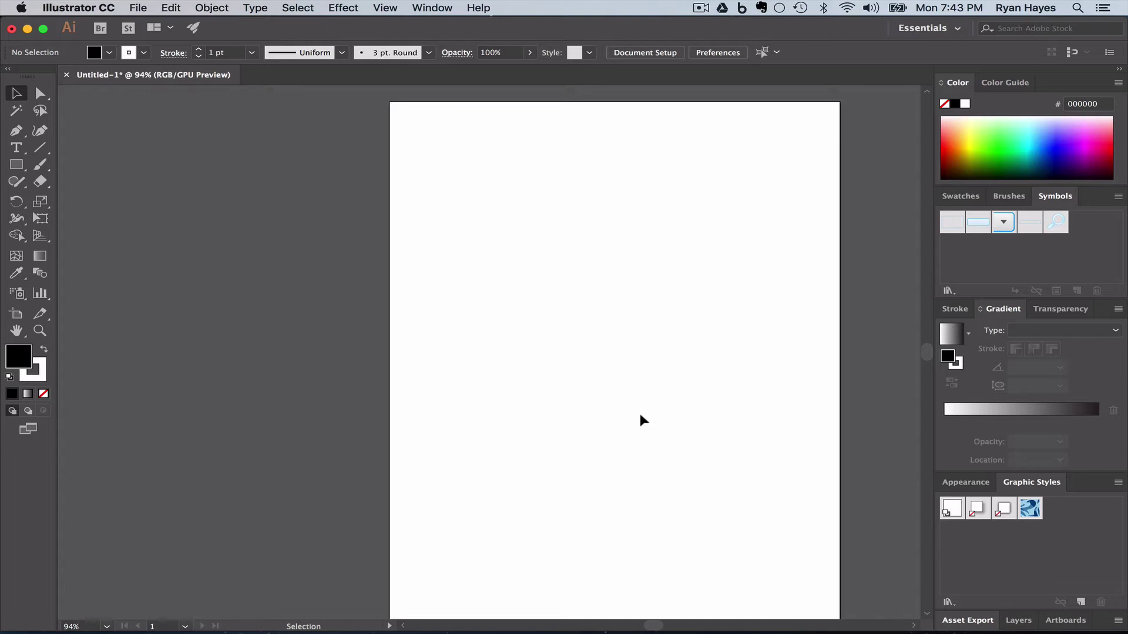
click(967, 621)
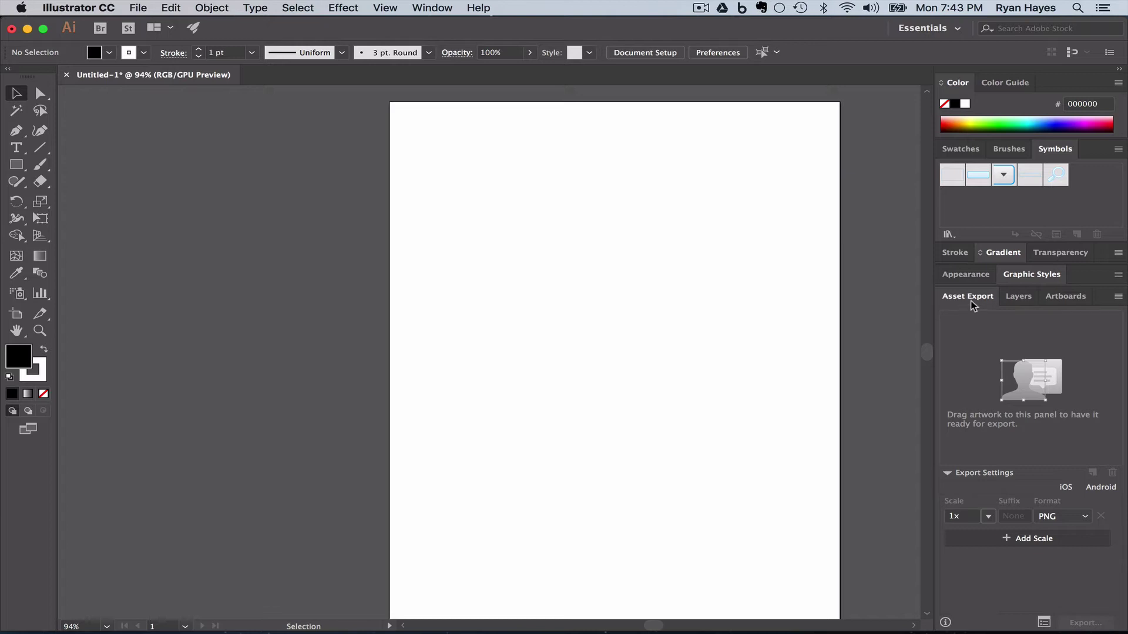
drag(969, 301, 647, 279)
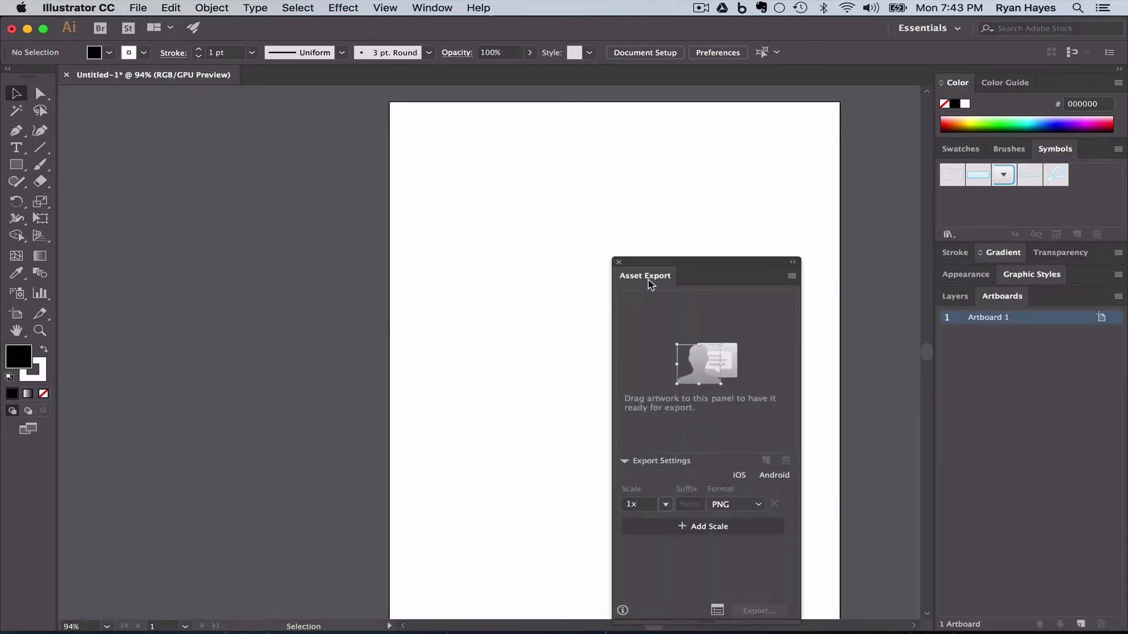
click(615, 259)
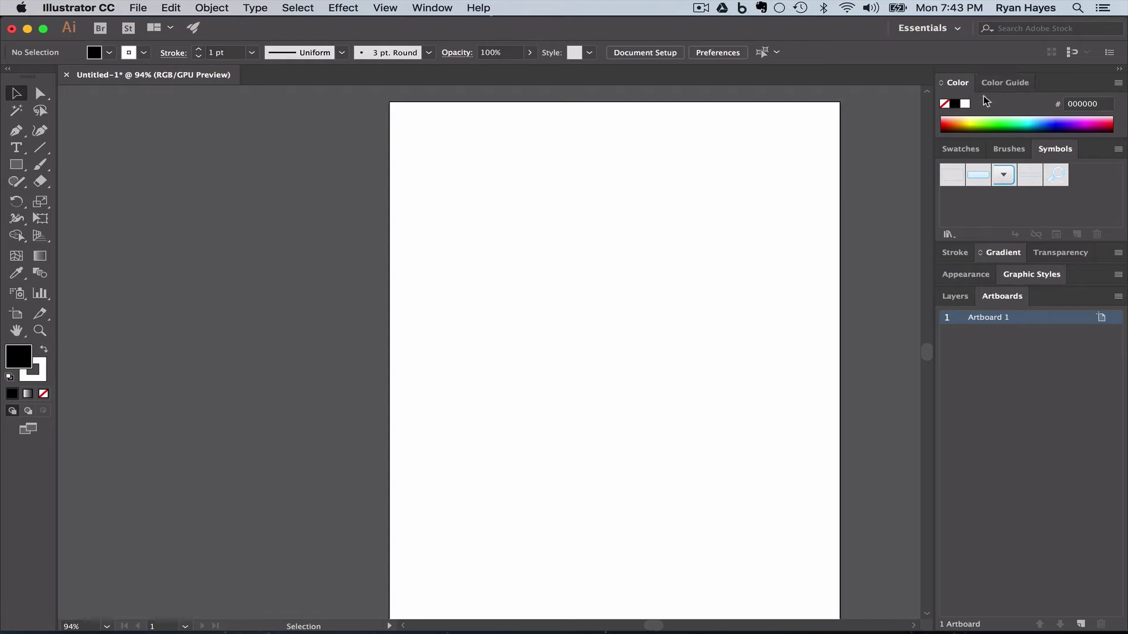
Dock Swatches into the Color and Color Guide group as its first tab
click(960, 148)
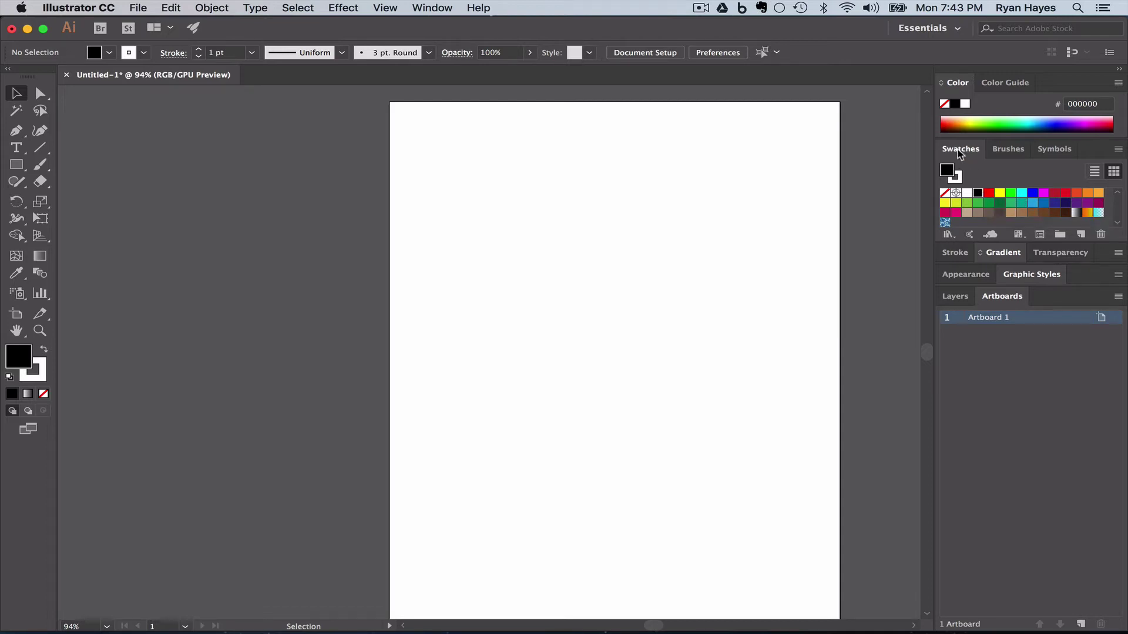
drag(957, 149, 952, 87)
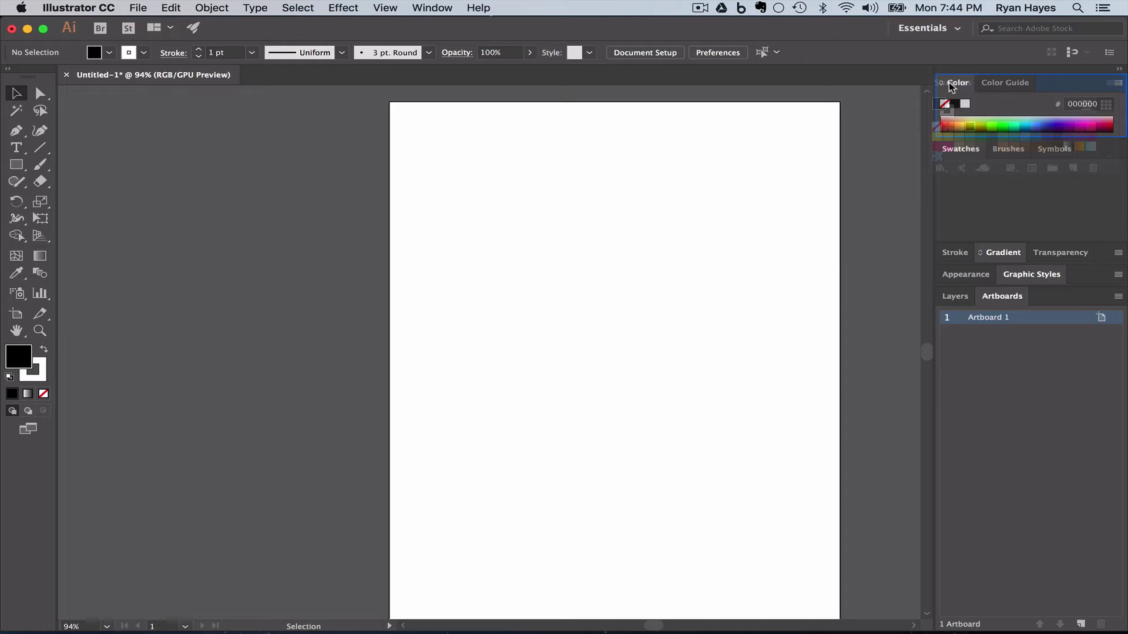
drag(949, 82, 949, 83)
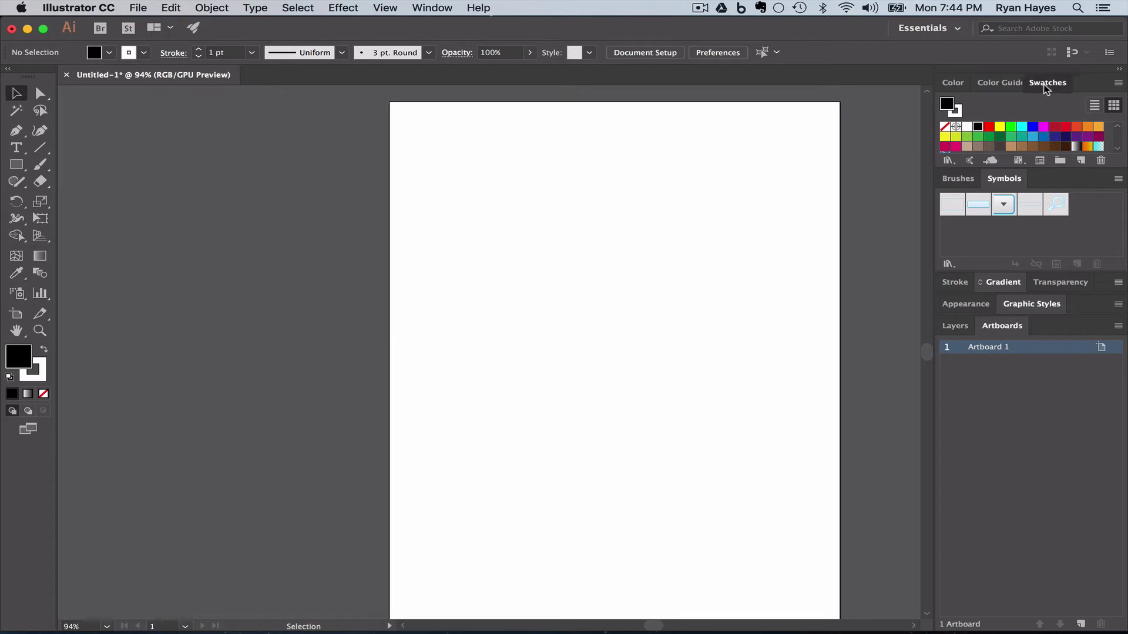
drag(1045, 87, 947, 91)
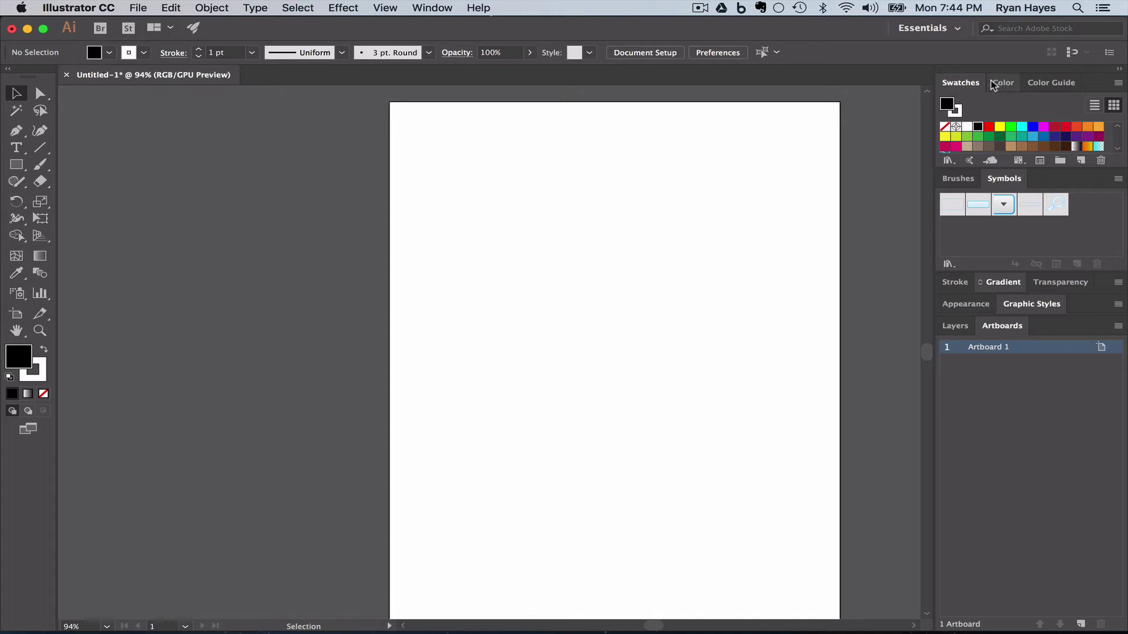
click(1001, 82)
click(1052, 82)
click(961, 83)
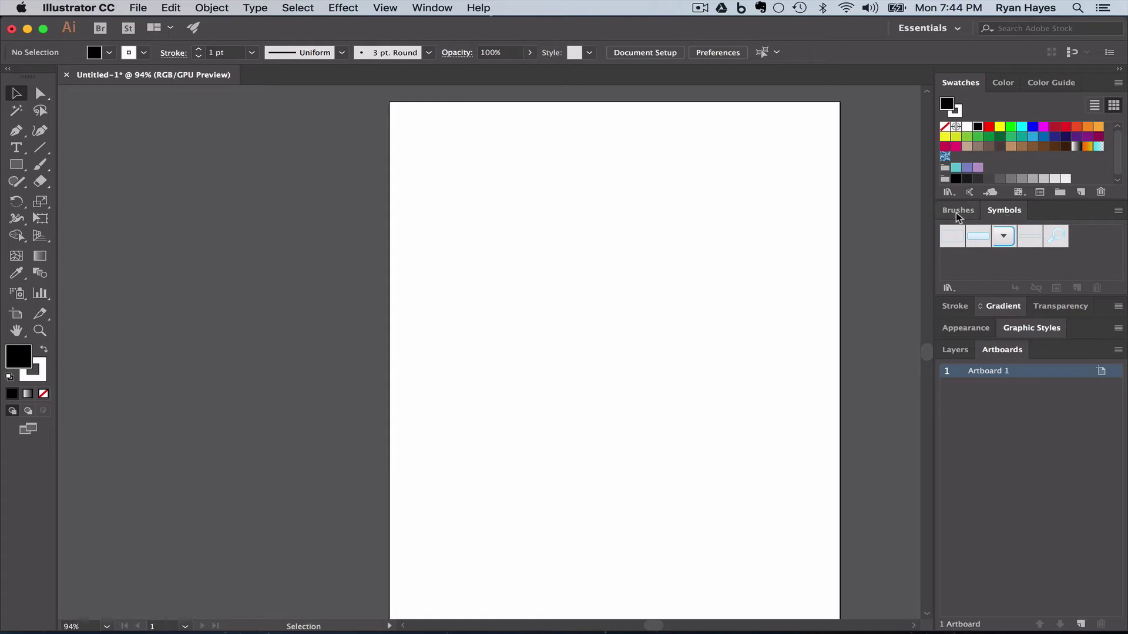
Move the Brushes and Symbols group, Brushes first, into its own collapsed icon column
mouse_move(957, 213)
mouse_down()
mouse_move(930, 171)
mouse_move(928, 111)
mouse_up()
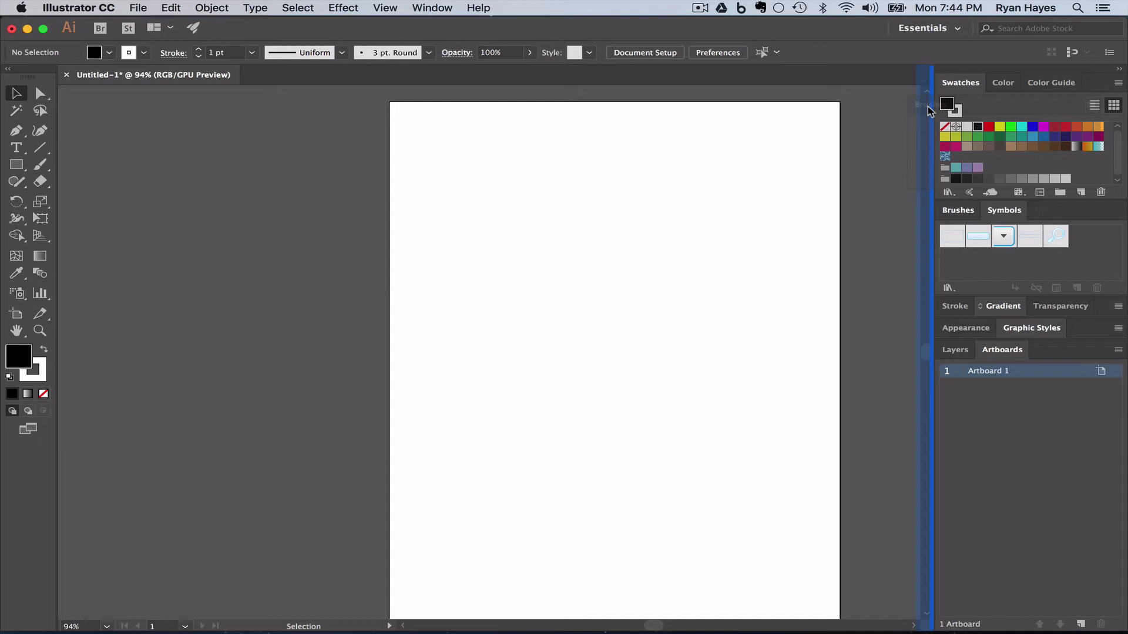
drag(928, 107, 928, 107)
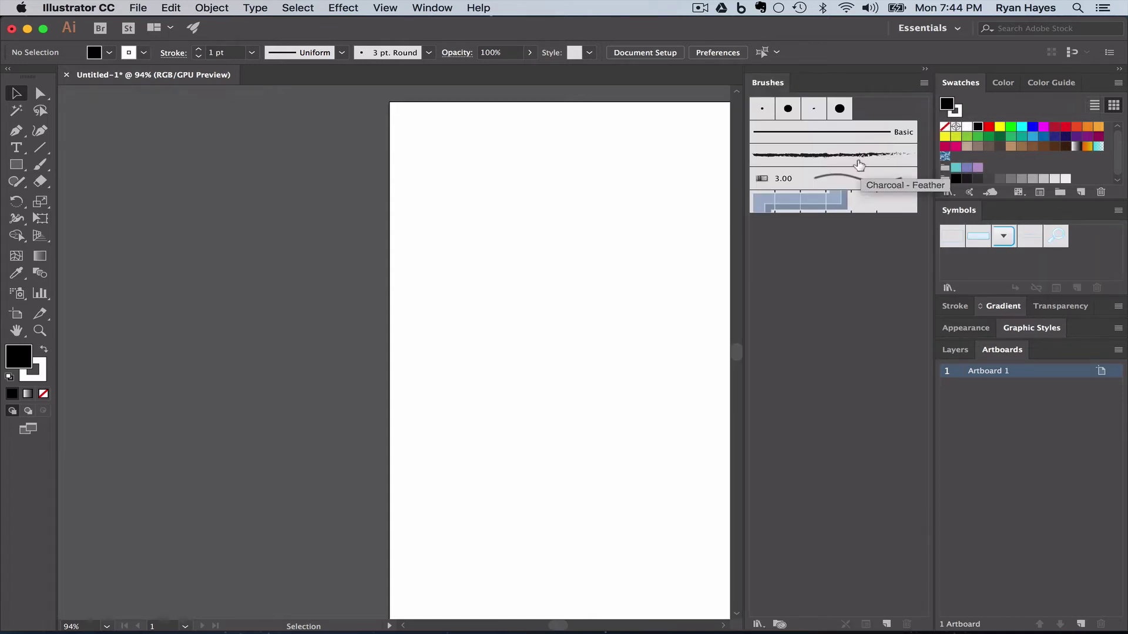
mouse_move(765, 79)
mouse_down()
mouse_move(822, 114)
mouse_move(894, 196)
mouse_move(950, 212)
mouse_up()
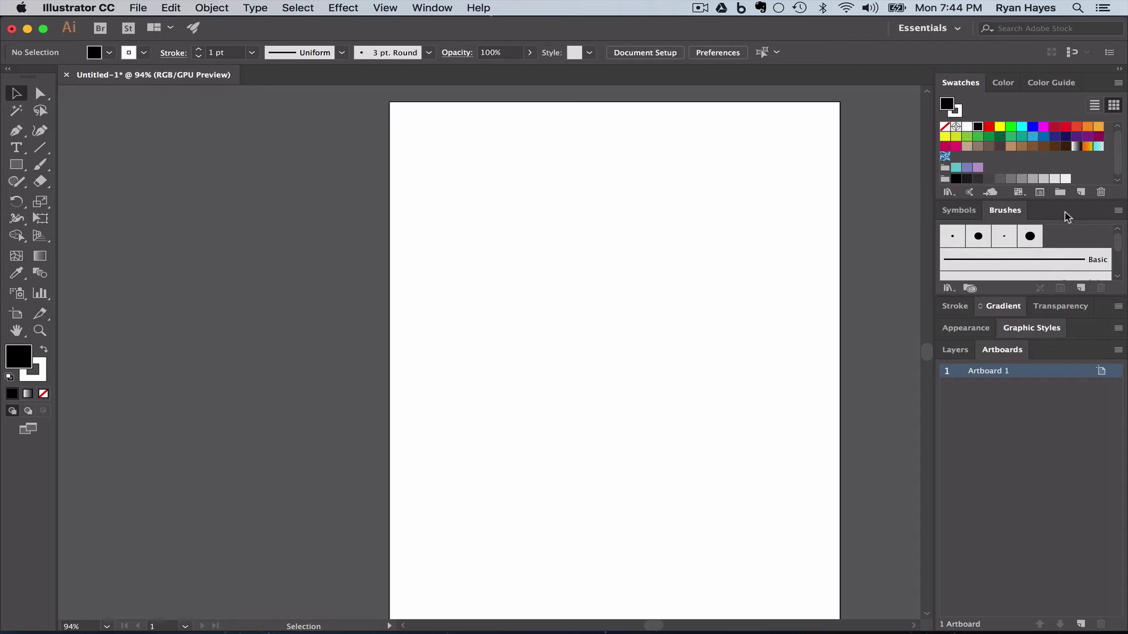
drag(989, 213, 951, 216)
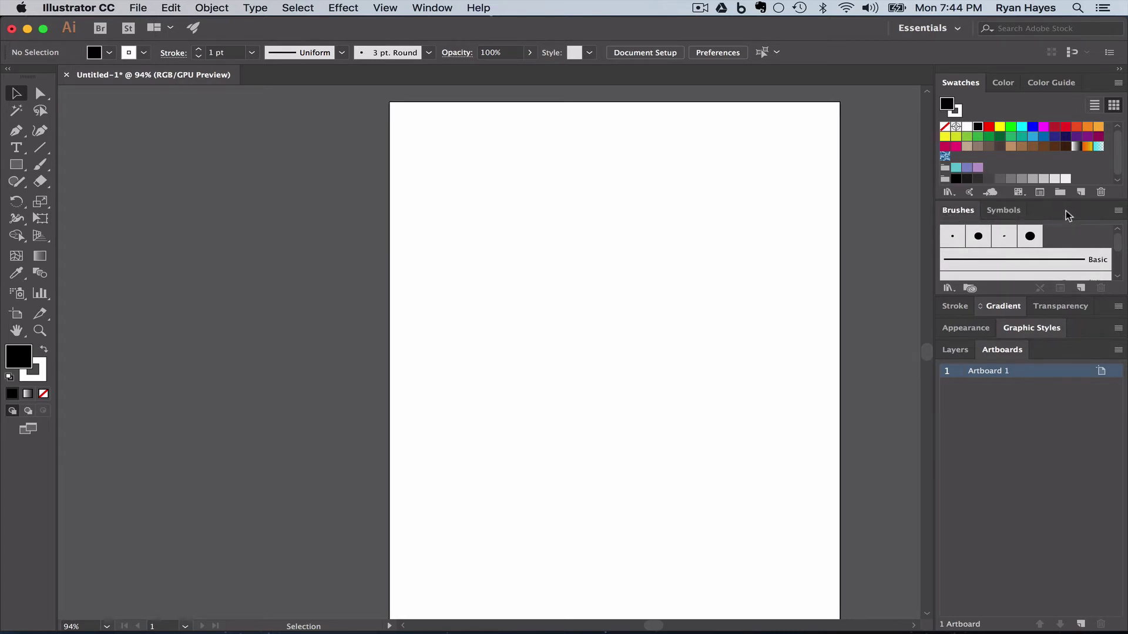
mouse_move(1066, 210)
mouse_down()
mouse_move(951, 210)
mouse_move(926, 179)
mouse_move(929, 106)
mouse_up()
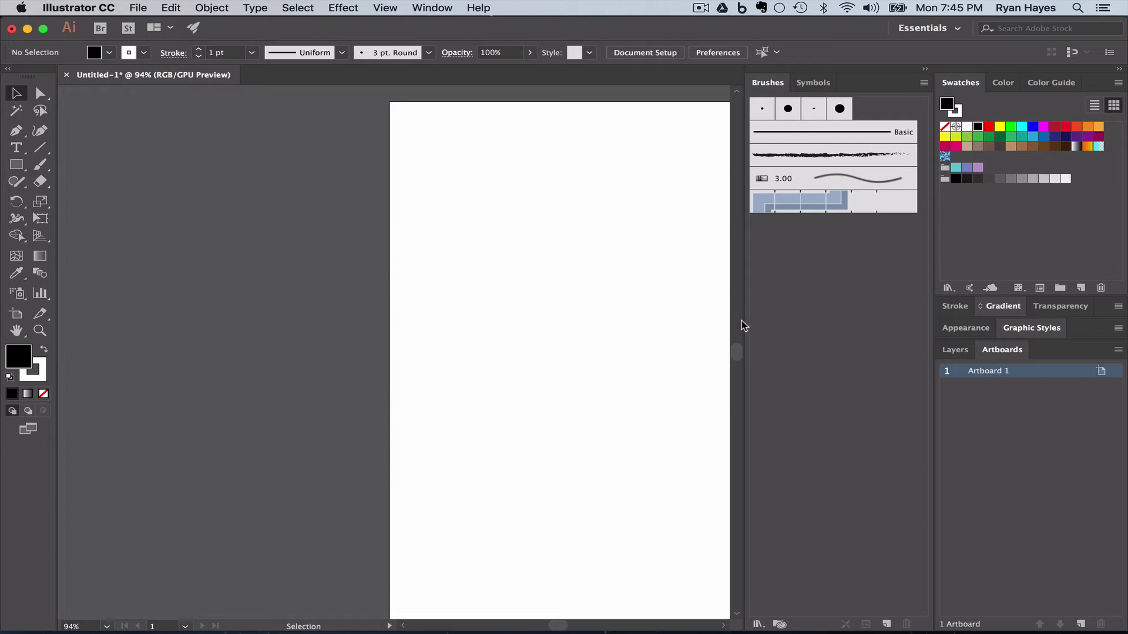
click(925, 70)
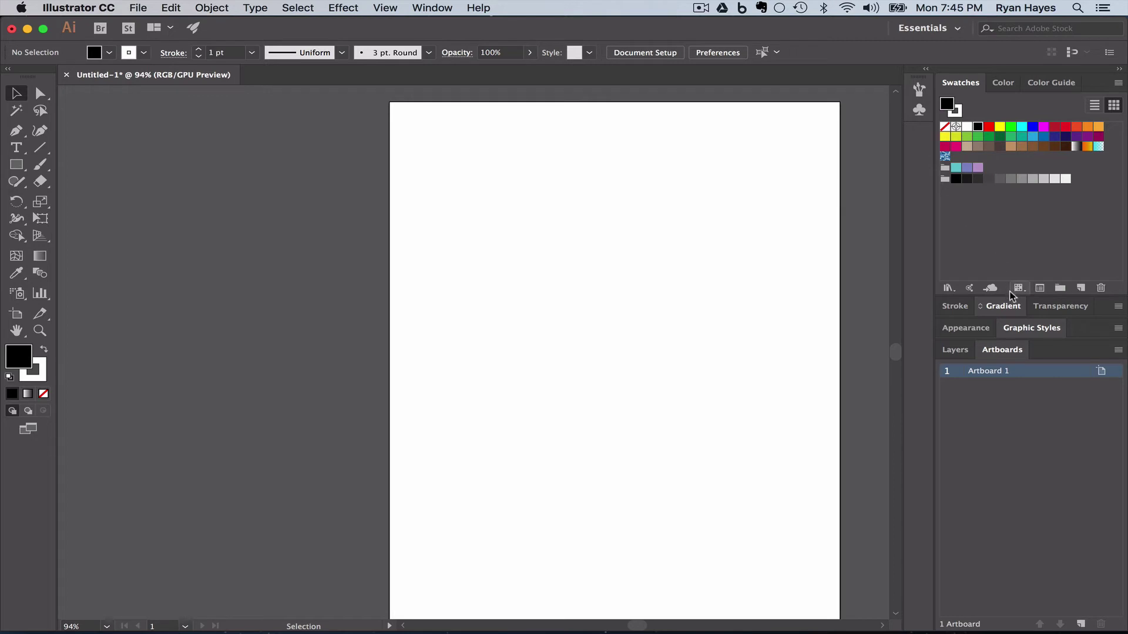
Shorten the Swatches panel and bring Stroke and Layers to the front of their groups
drag(1008, 297, 1002, 200)
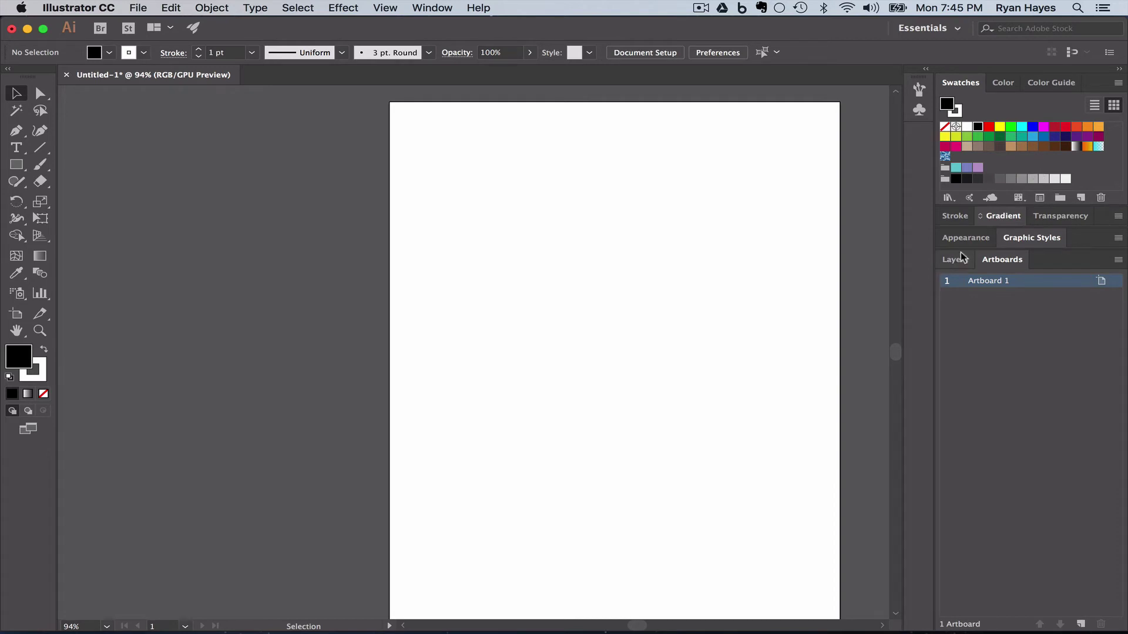
click(955, 216)
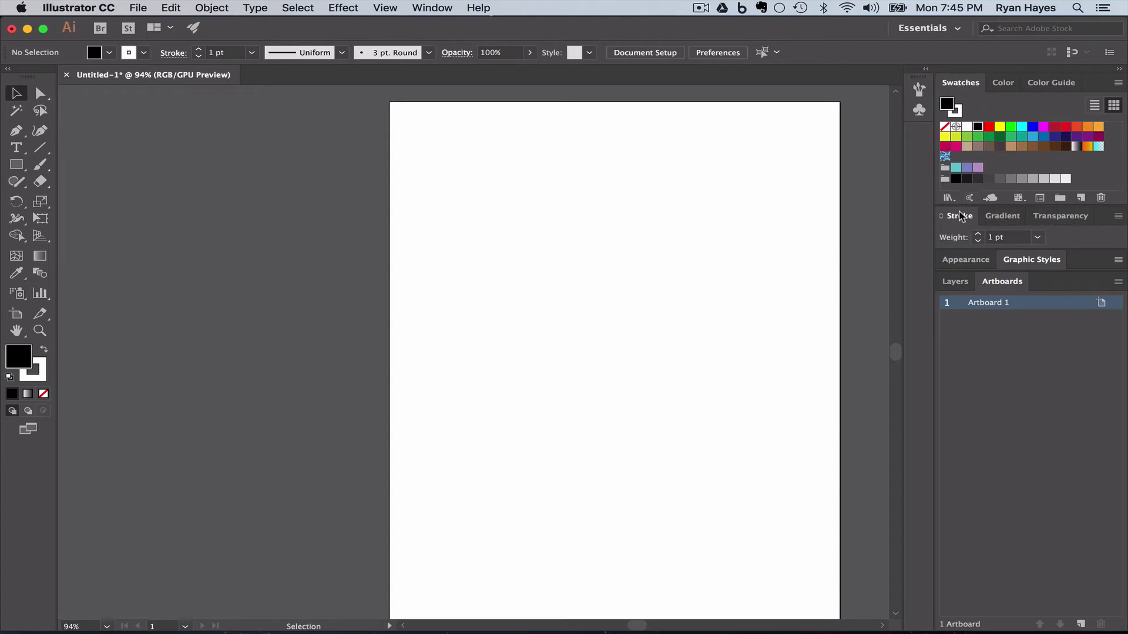
click(950, 283)
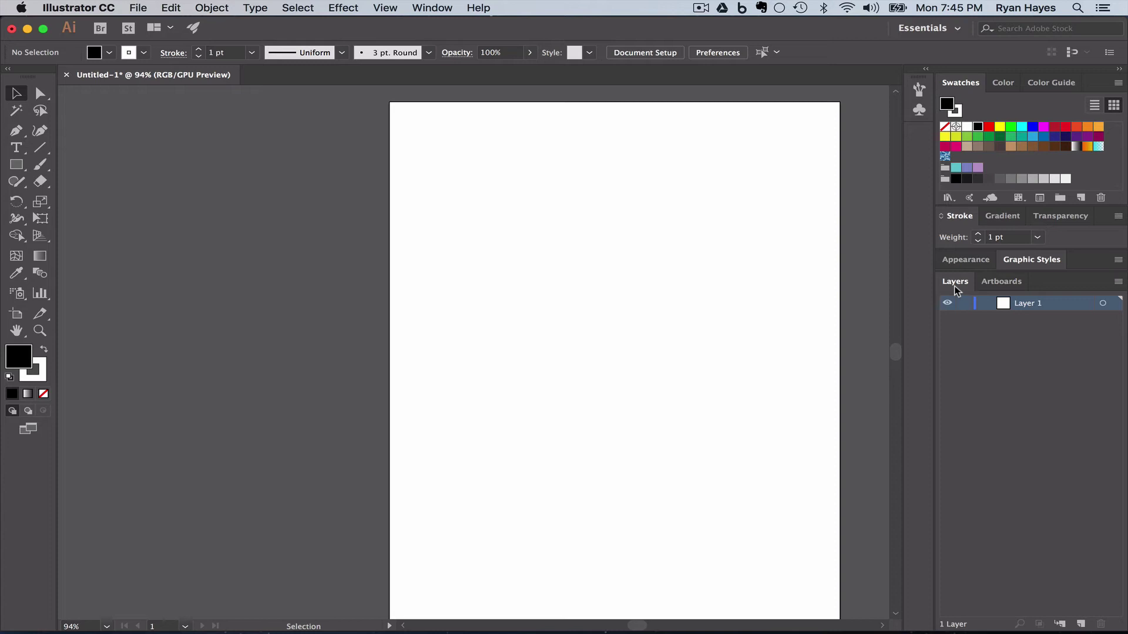
Dock Graphic Styles as a collapsed icon and add Appearance to the Stroke, Gradient, Transparency group
drag(1019, 259, 920, 122)
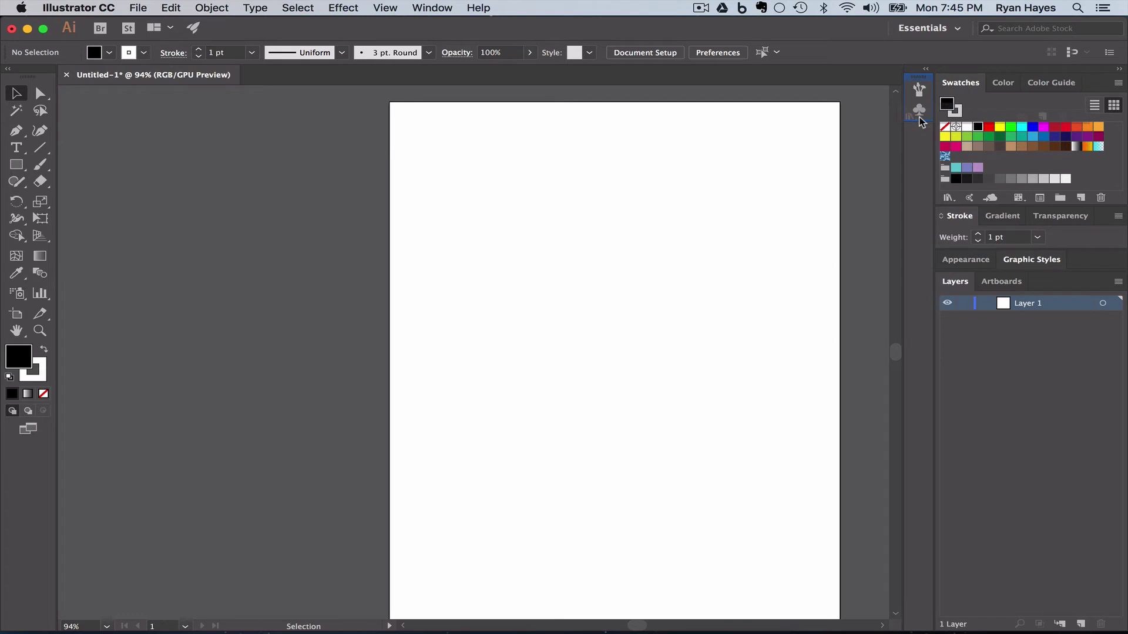
drag(920, 122, 919, 122)
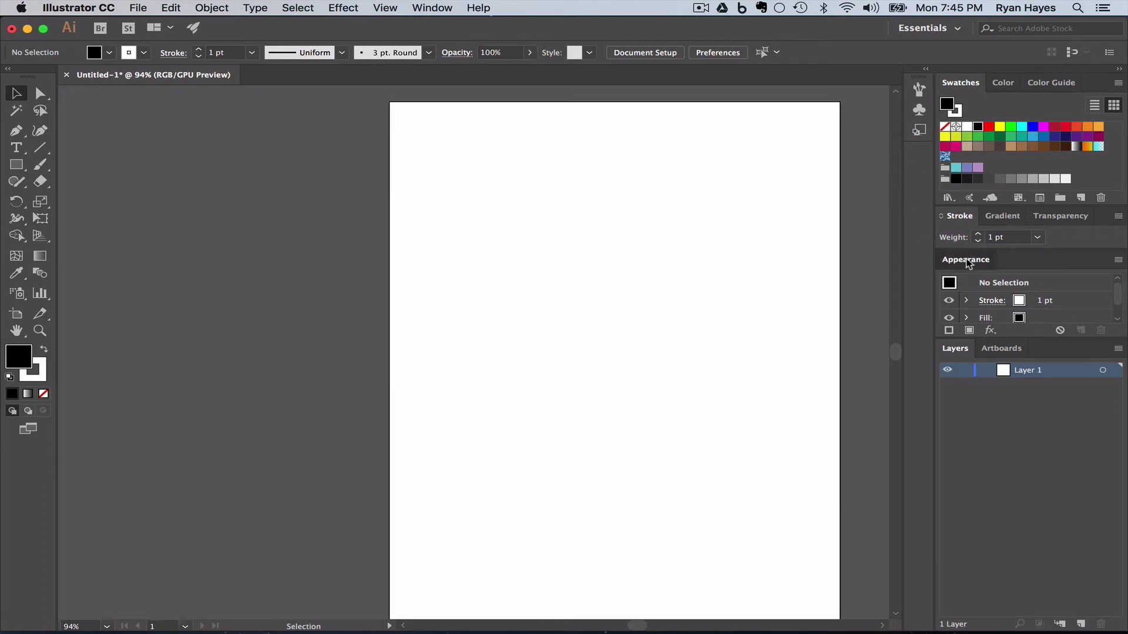
drag(968, 262, 987, 222)
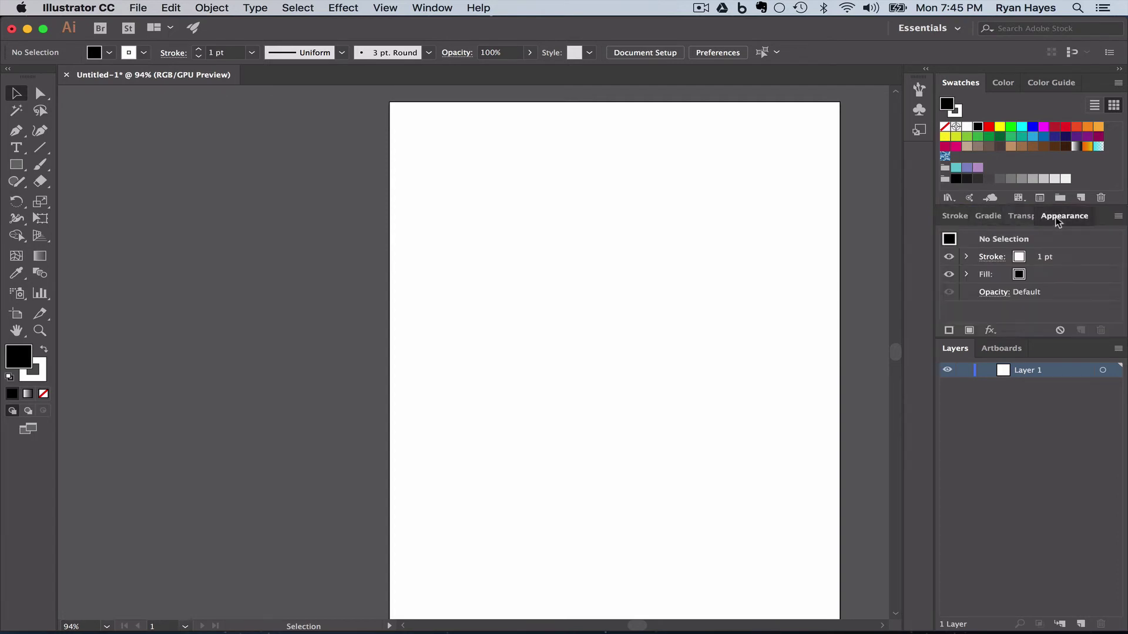
mouse_move(1058, 221)
mouse_down()
mouse_move(988, 216)
mouse_move(992, 225)
mouse_up()
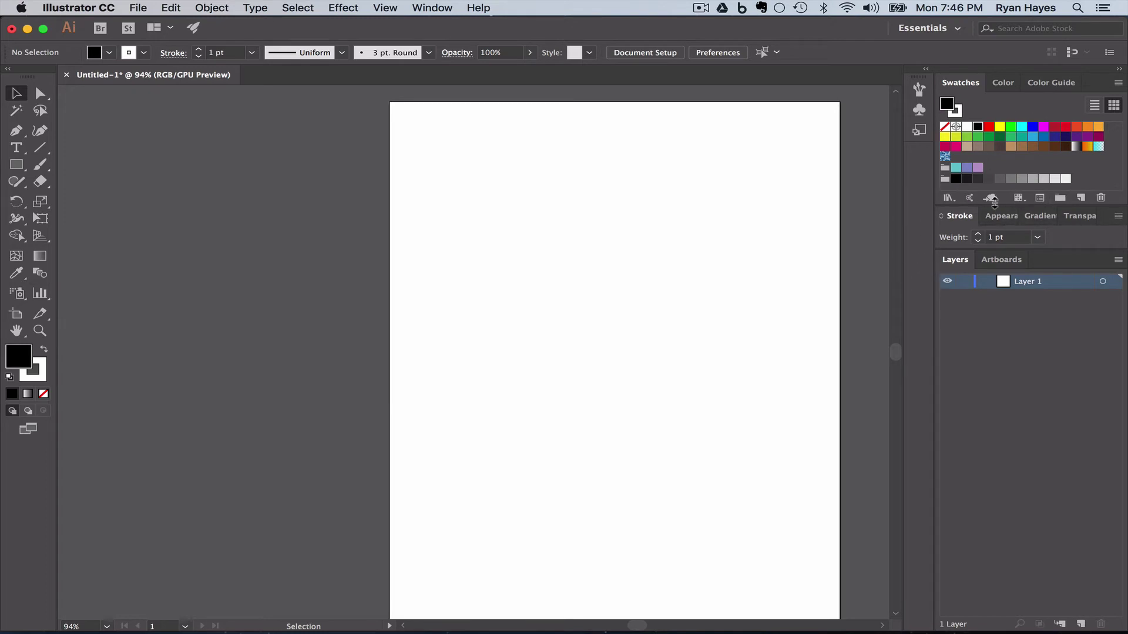
Open the Align, Transform and Pathfinder panels from the Window menu and dock them as icons
click(431, 8)
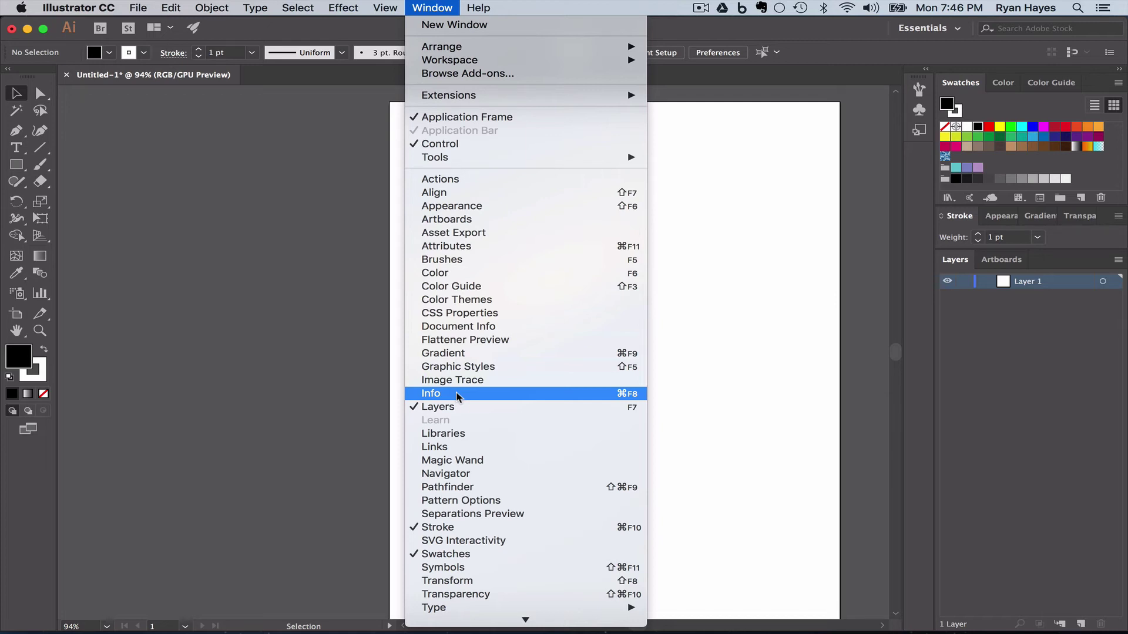
click(442, 194)
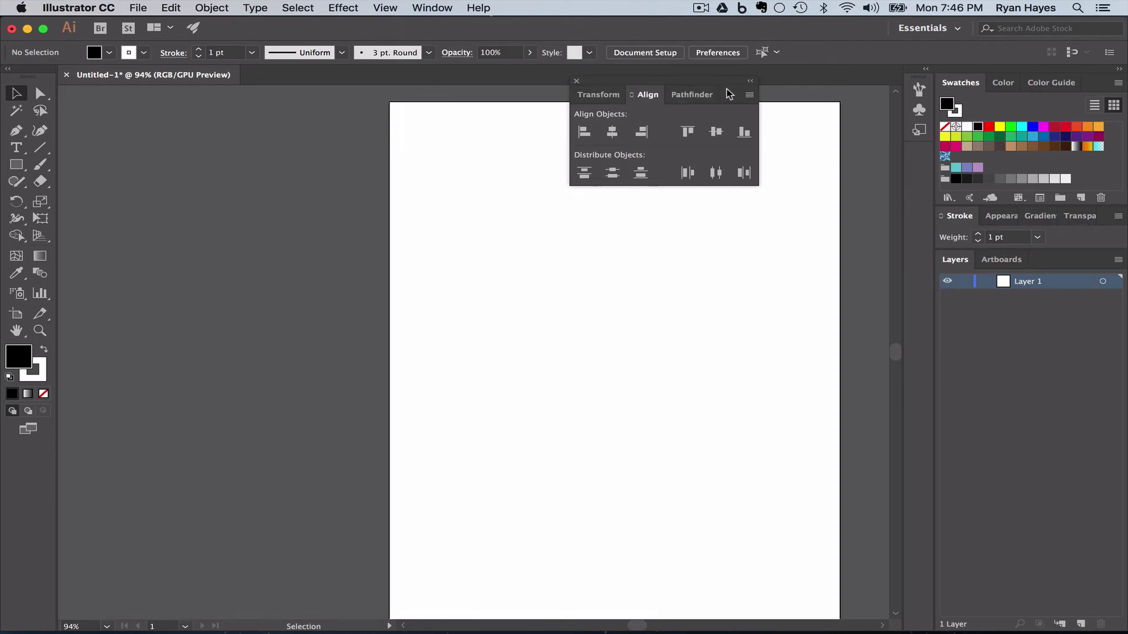
drag(733, 97, 921, 154)
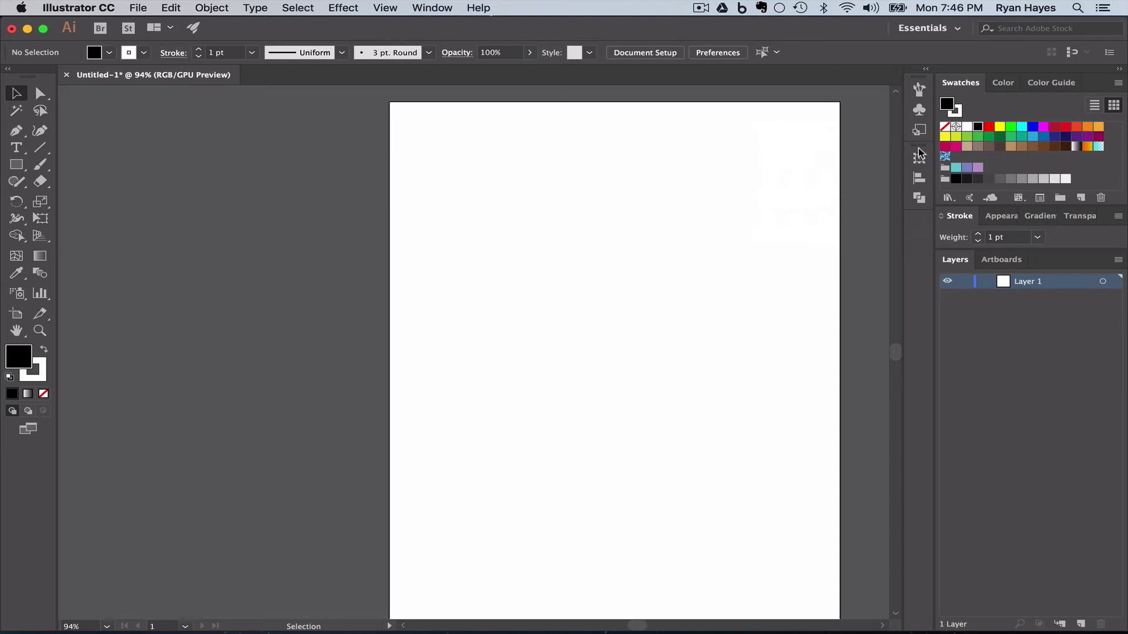
Open Character, Paragraph and OpenType via Window > Type and dock them as icons below Transform
click(442, 8)
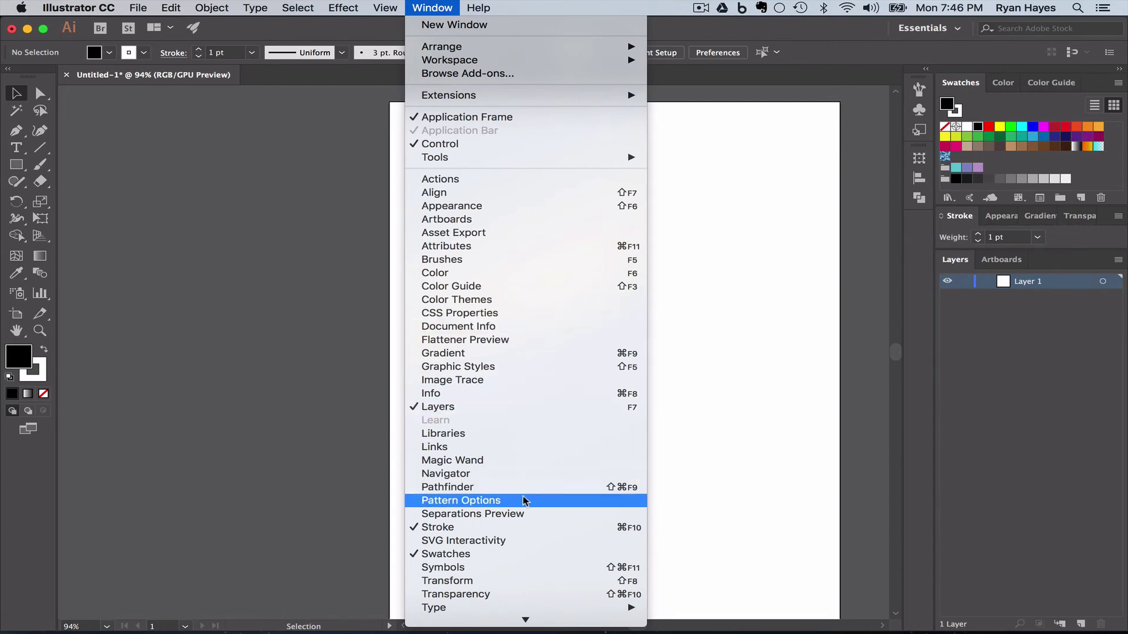
mouse_move(475, 611)
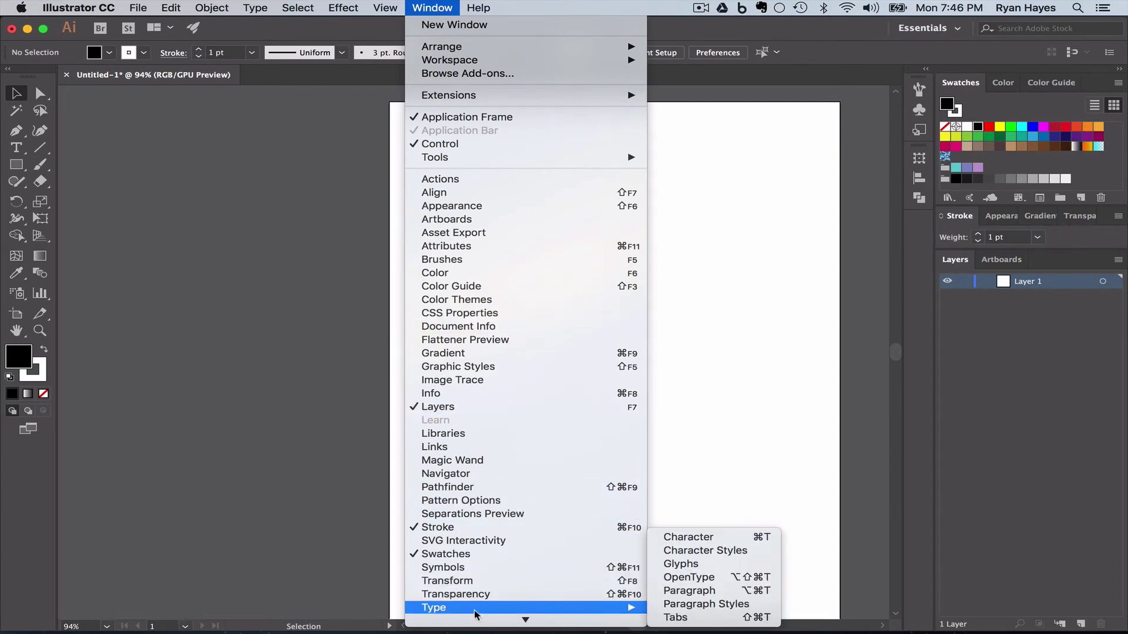
click(699, 537)
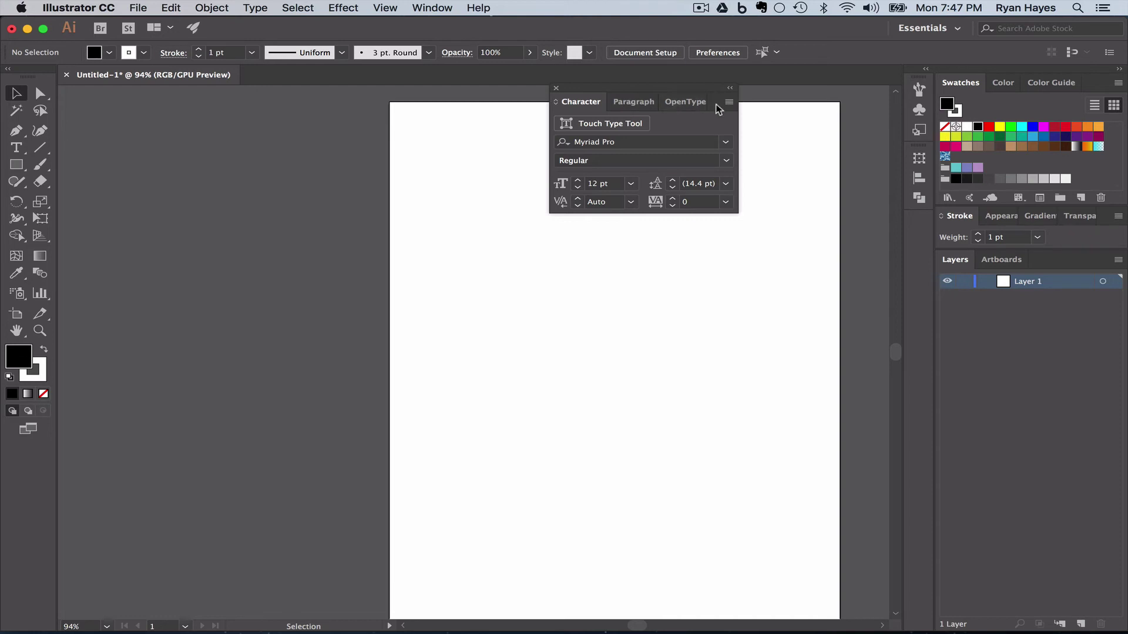
drag(716, 107, 925, 233)
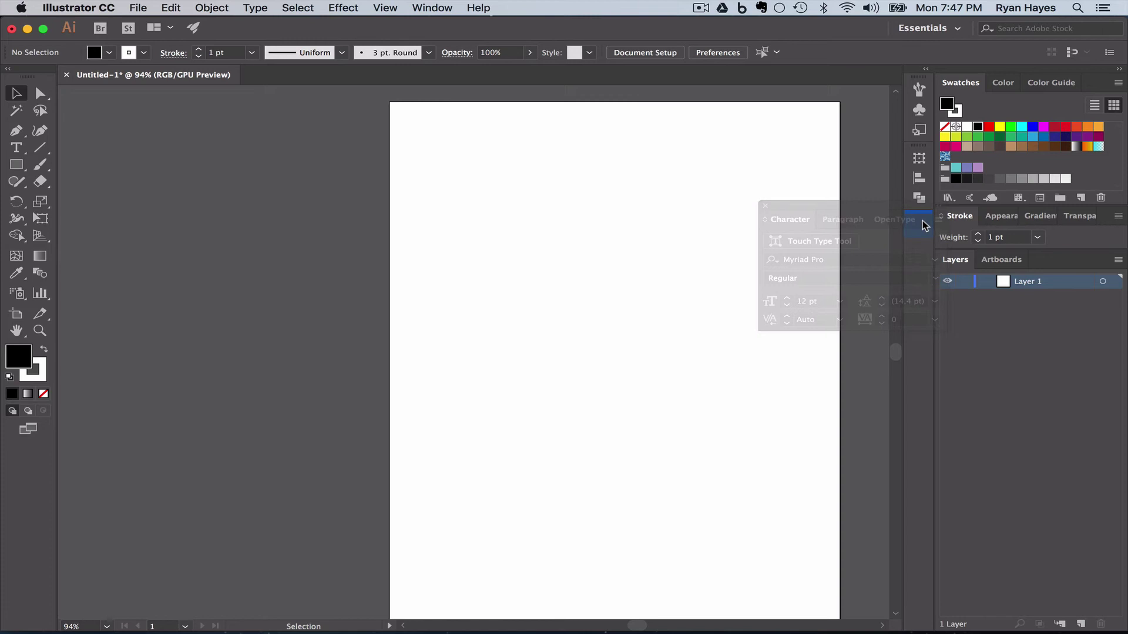
drag(922, 220, 915, 220)
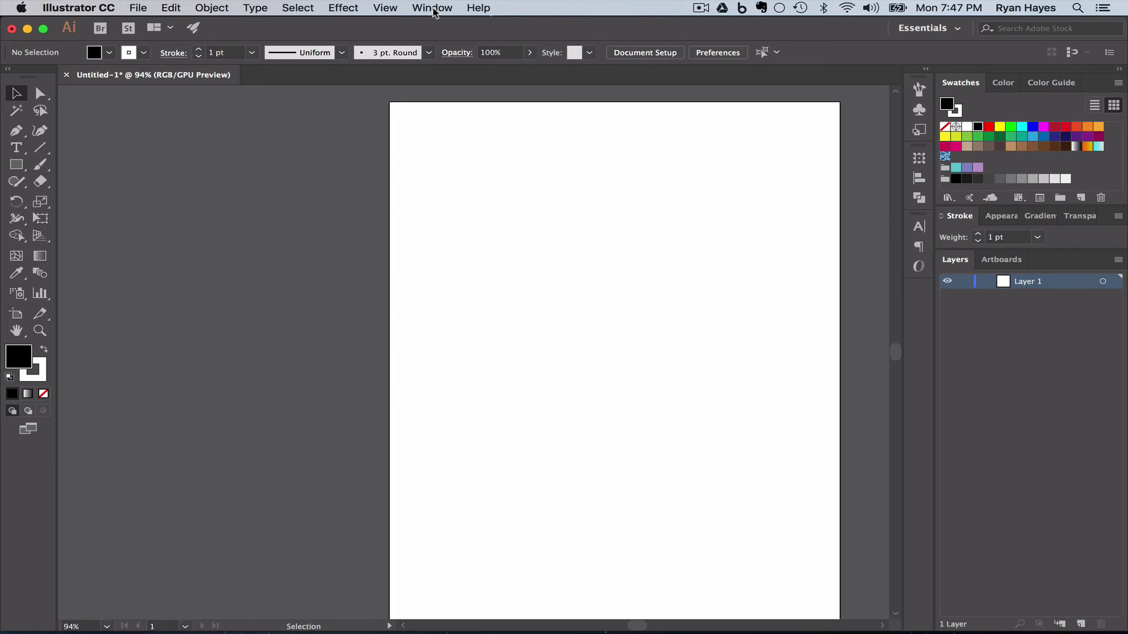
Open Character Styles and Paragraph Styles via Window > Type and dock them as icons
click(433, 12)
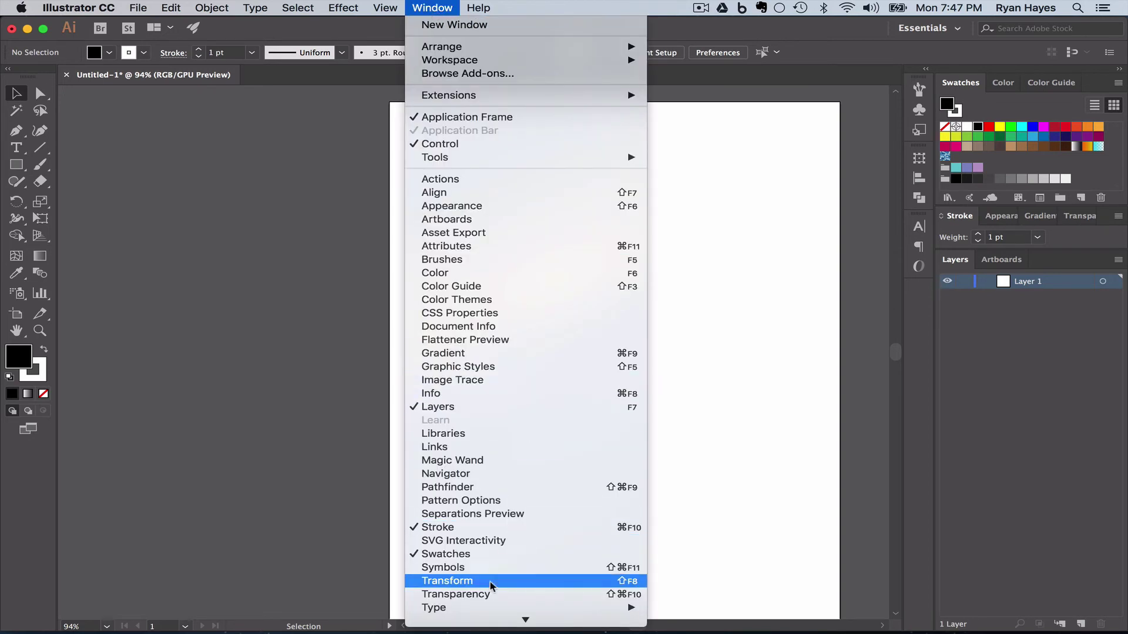
mouse_move(484, 607)
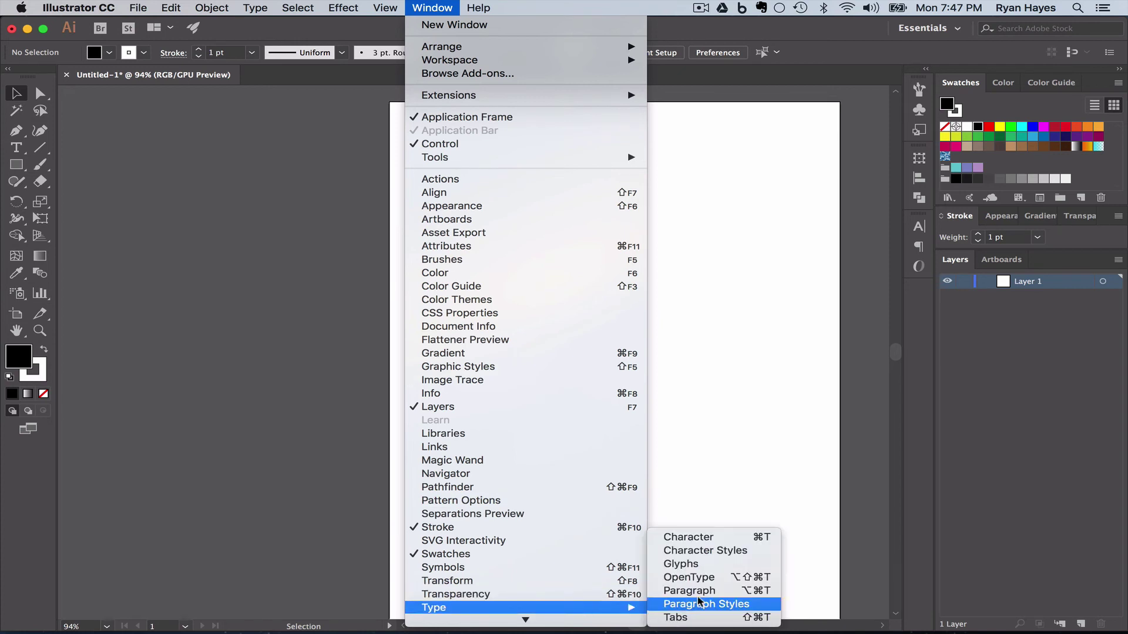
click(711, 553)
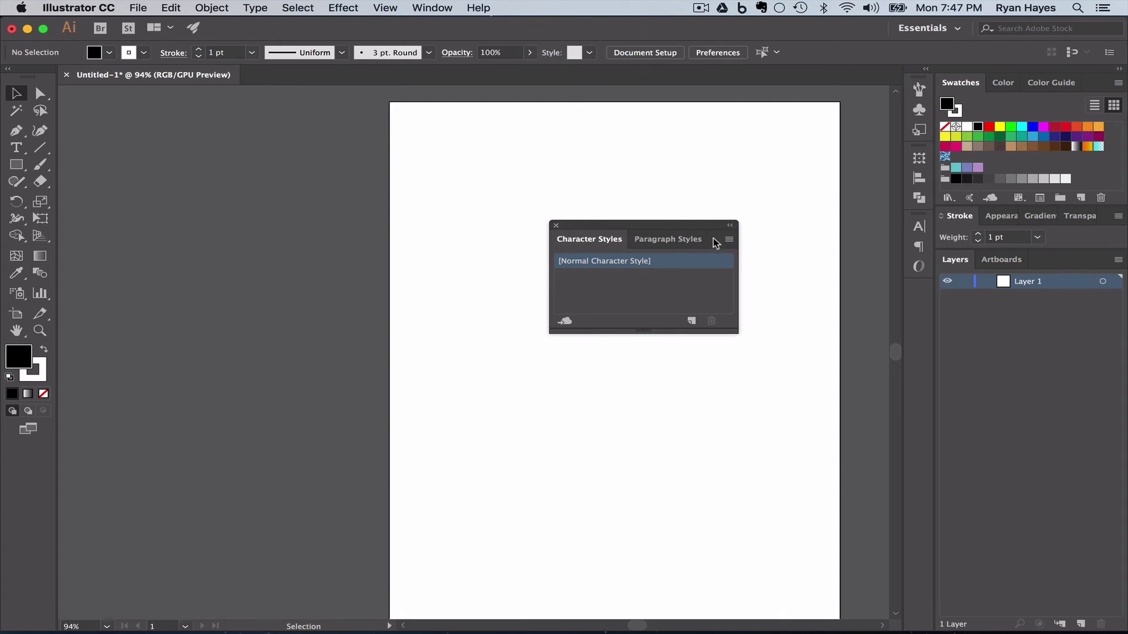
drag(715, 238, 922, 286)
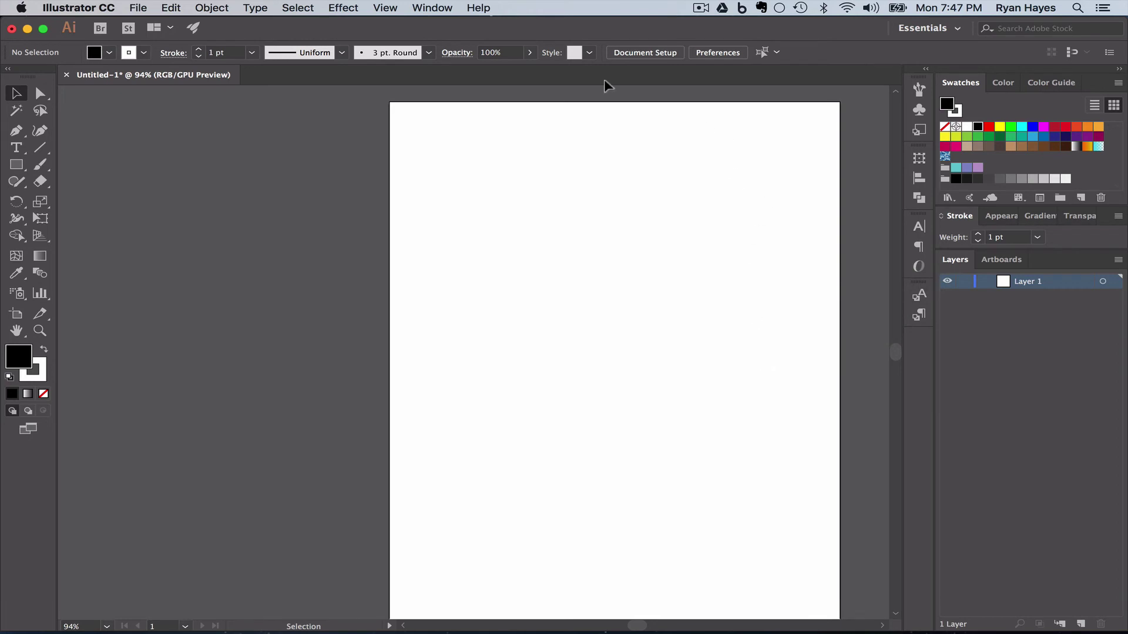
Open the Info panel, separate it from Navigator, and dock Info alone as an icon
click(432, 11)
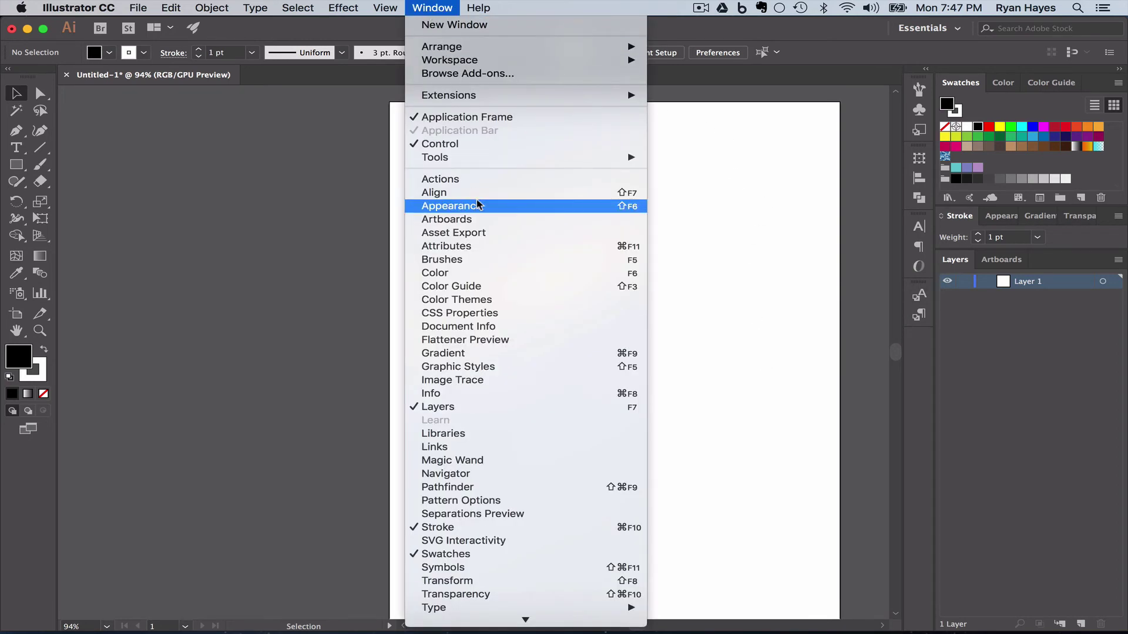
click(435, 394)
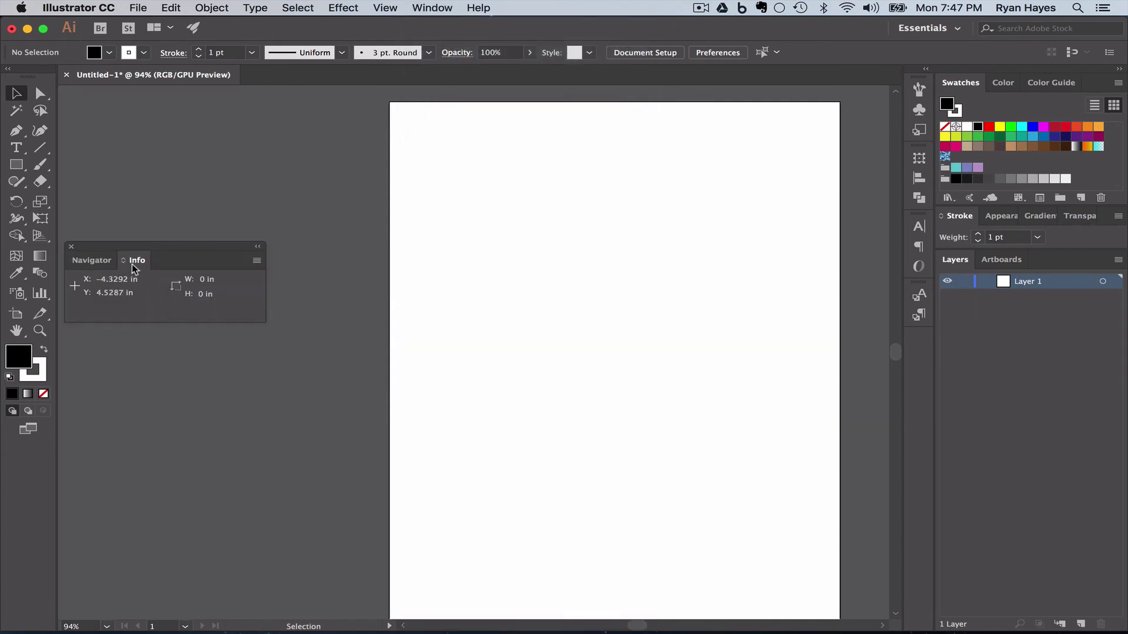
drag(134, 268, 450, 277)
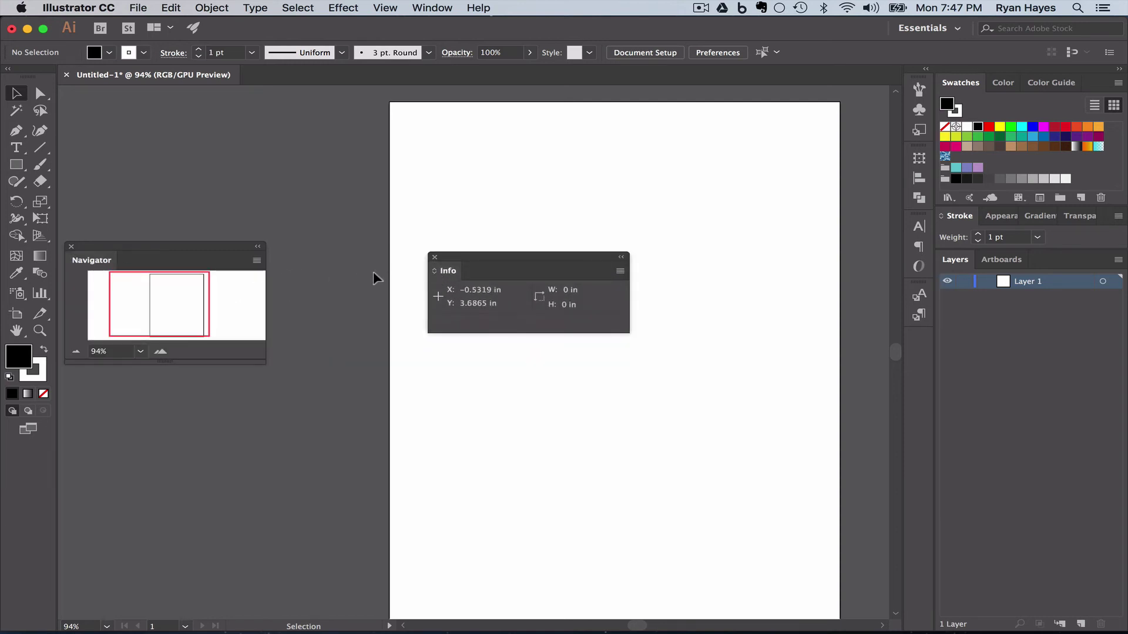
drag(545, 269, 918, 345)
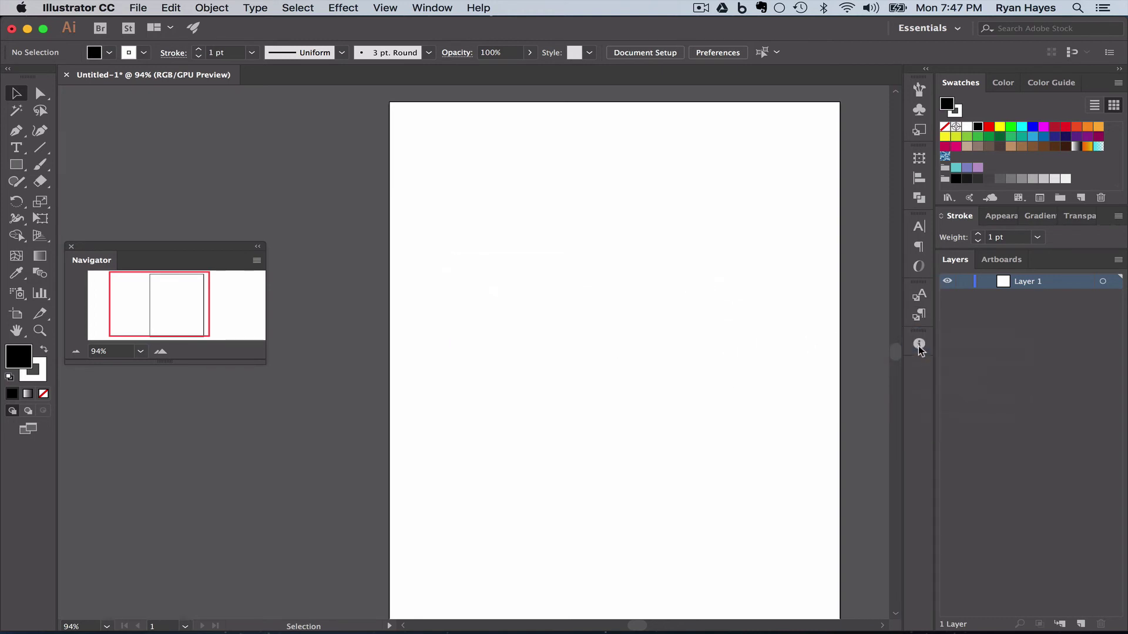
Open the Document Info panel from the Window menu and dock it beside Info in the right dock
click(431, 8)
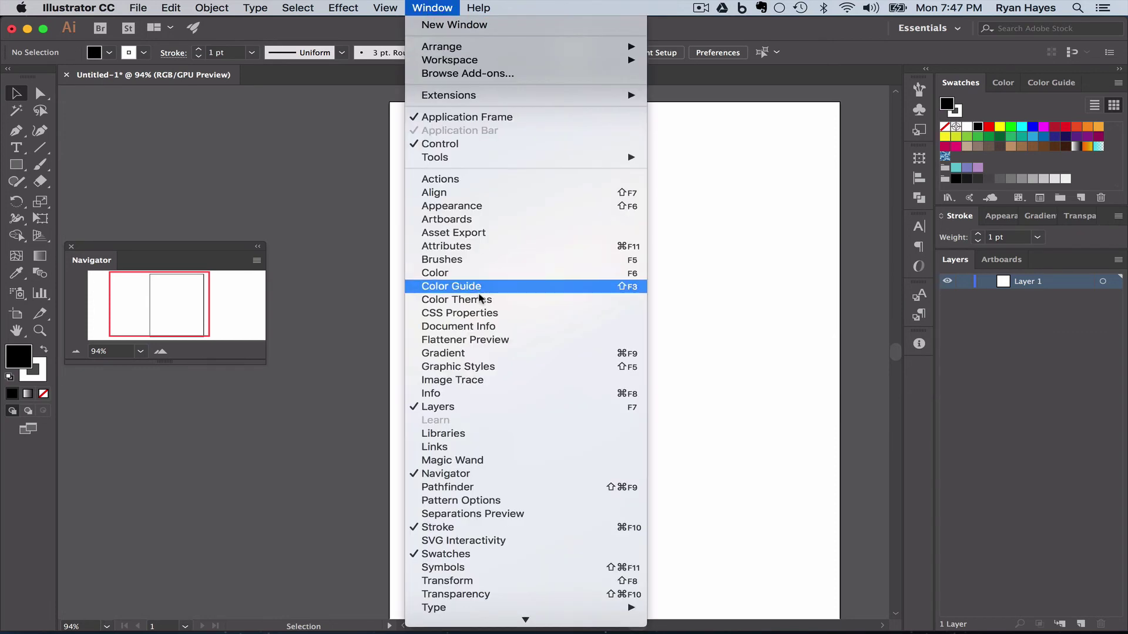
click(467, 327)
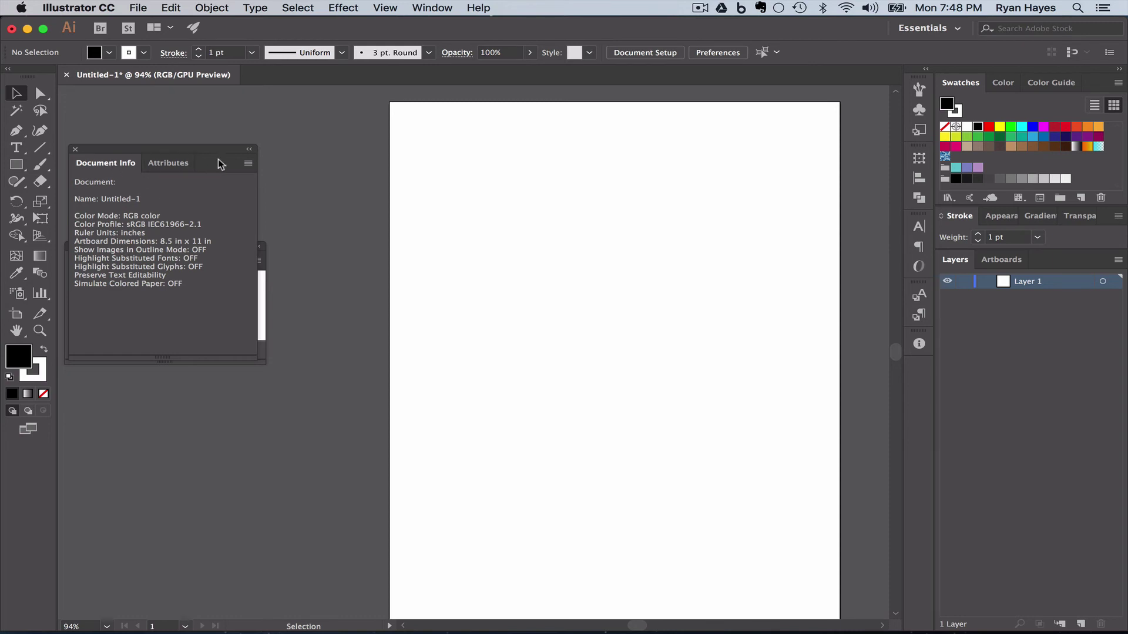
drag(219, 161, 920, 352)
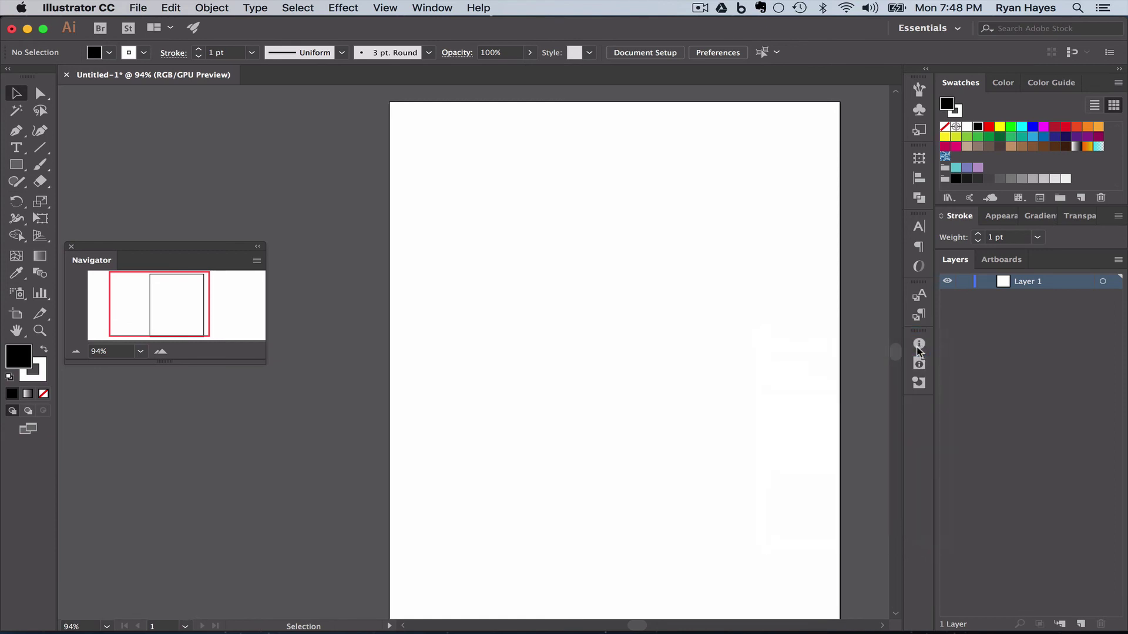
Pull the Attributes panel out of its docked group and close it
click(918, 384)
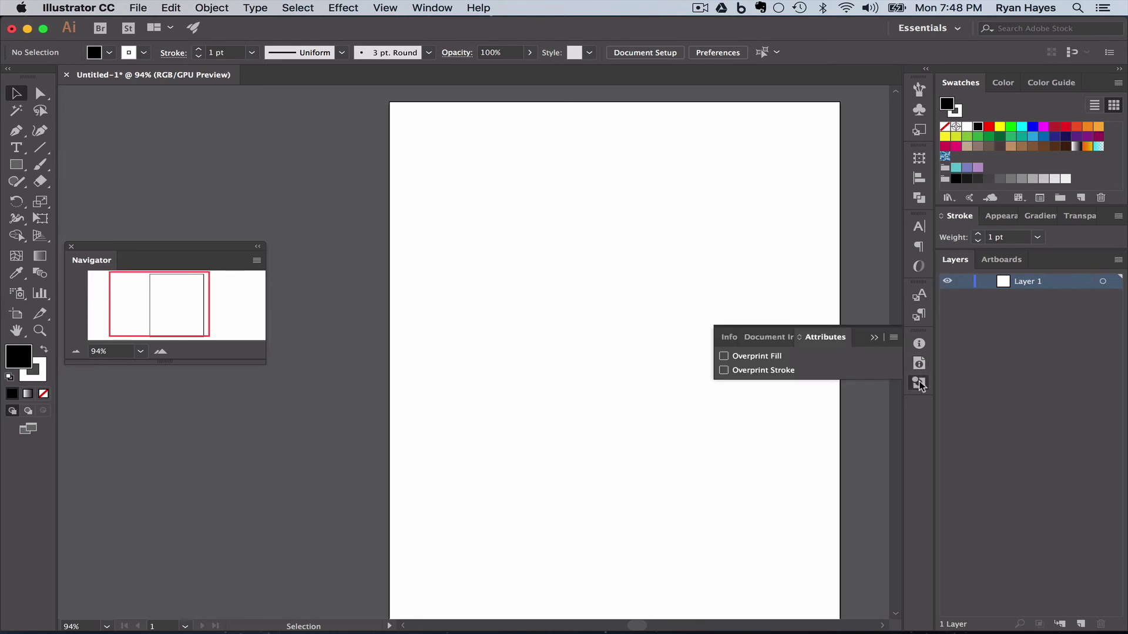
drag(922, 391, 765, 386)
click(754, 371)
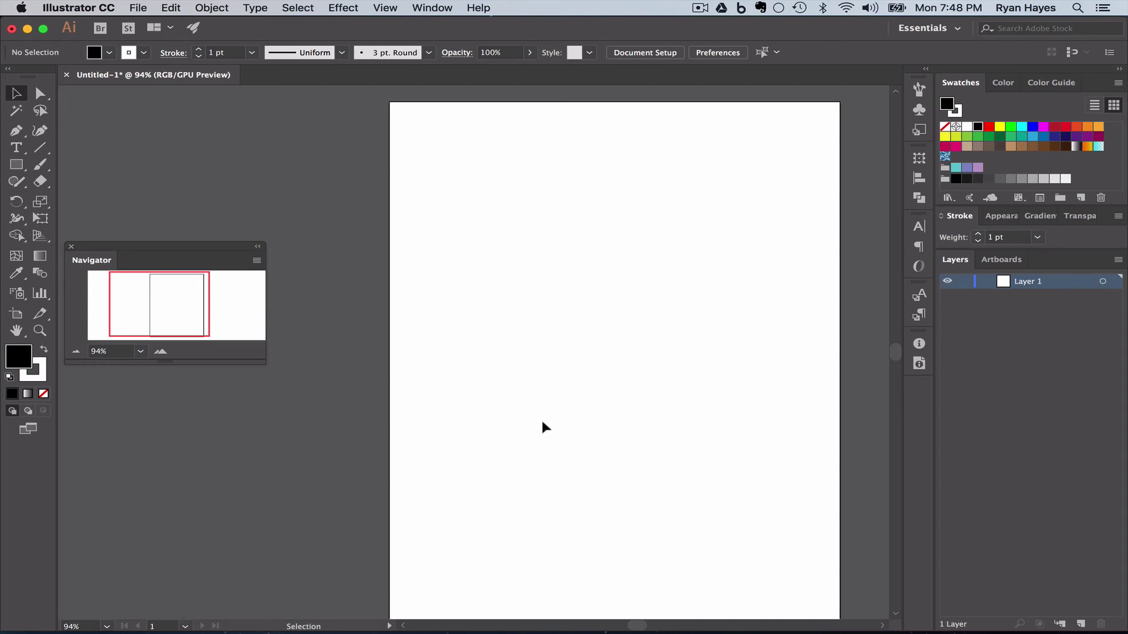
Dock the floating Navigator panel into the right-side icon dock
drag(132, 260, 923, 388)
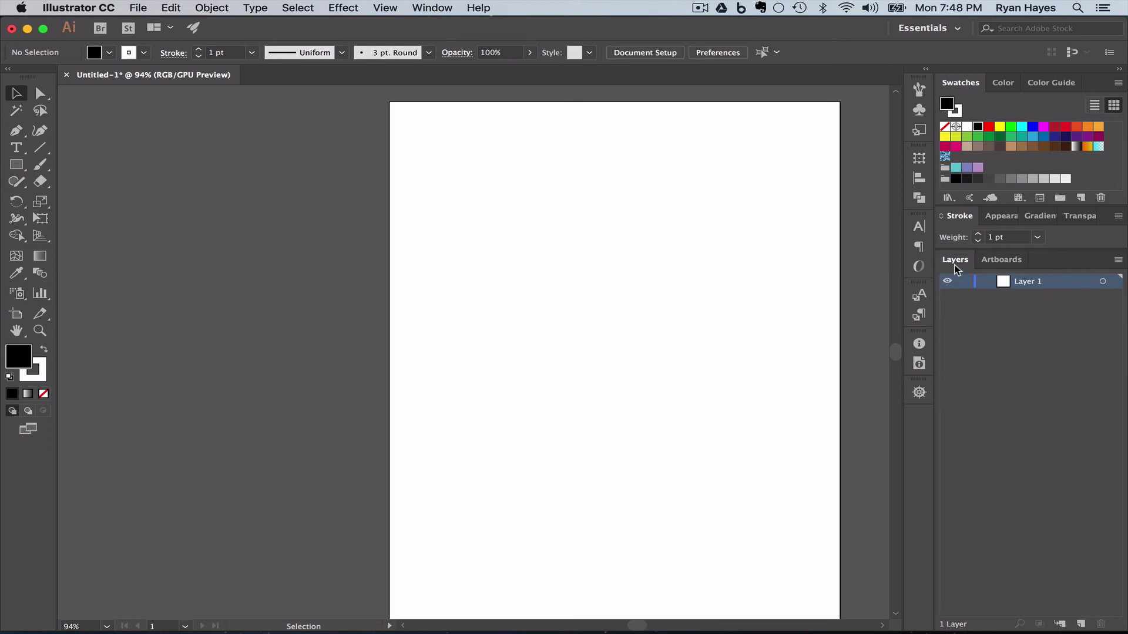
In Layers Panel Options, set a custom row size of 60 pixels for large thumbnails
click(1119, 260)
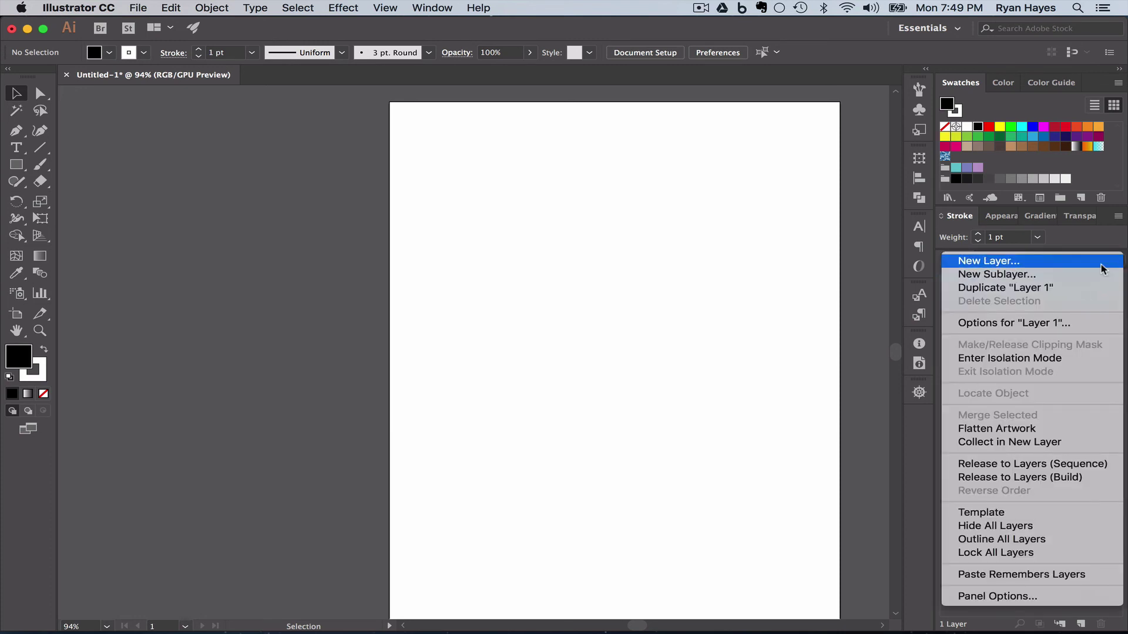
click(994, 597)
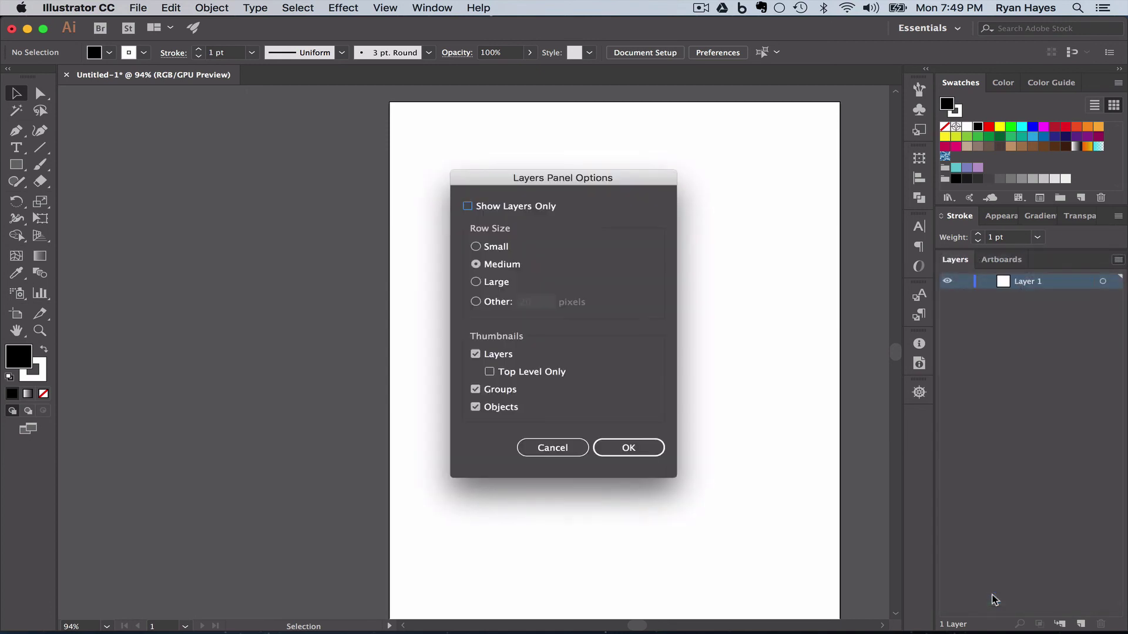
click(475, 302)
double_click(533, 302)
text(60)
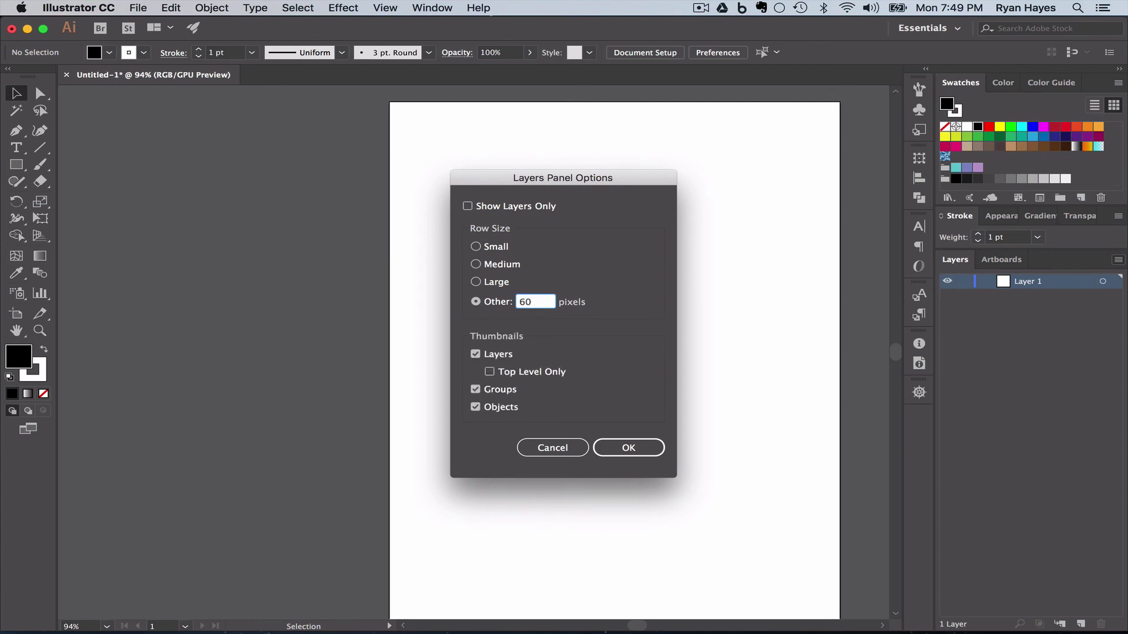
click(625, 449)
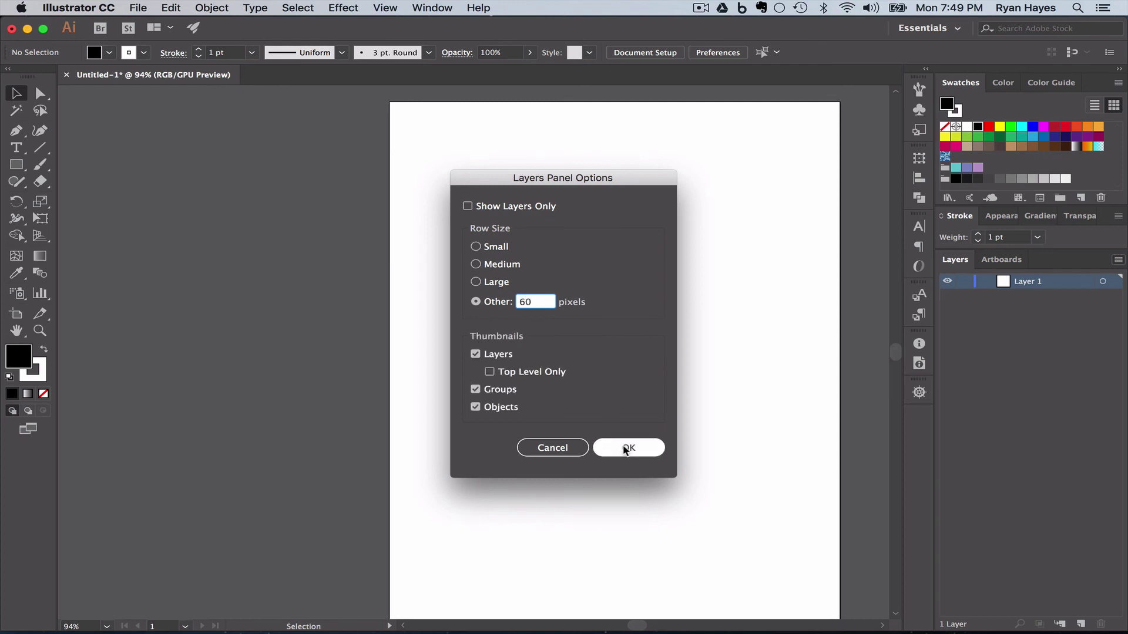
click(626, 449)
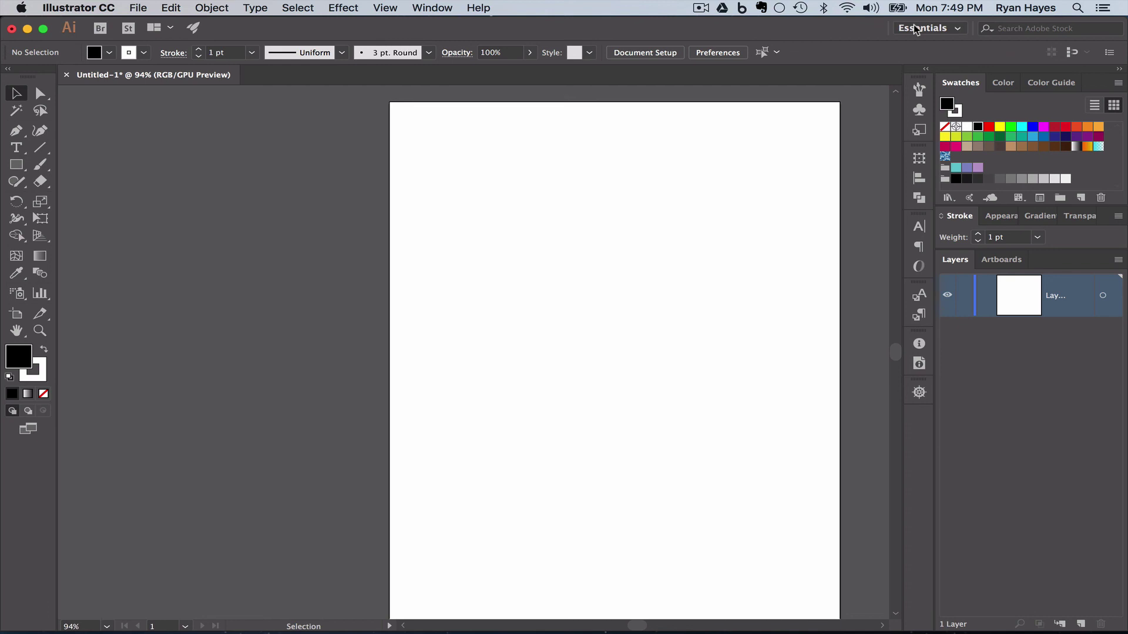
Create a new workspace named 'Mac Lab' from the workspace switcher
click(960, 33)
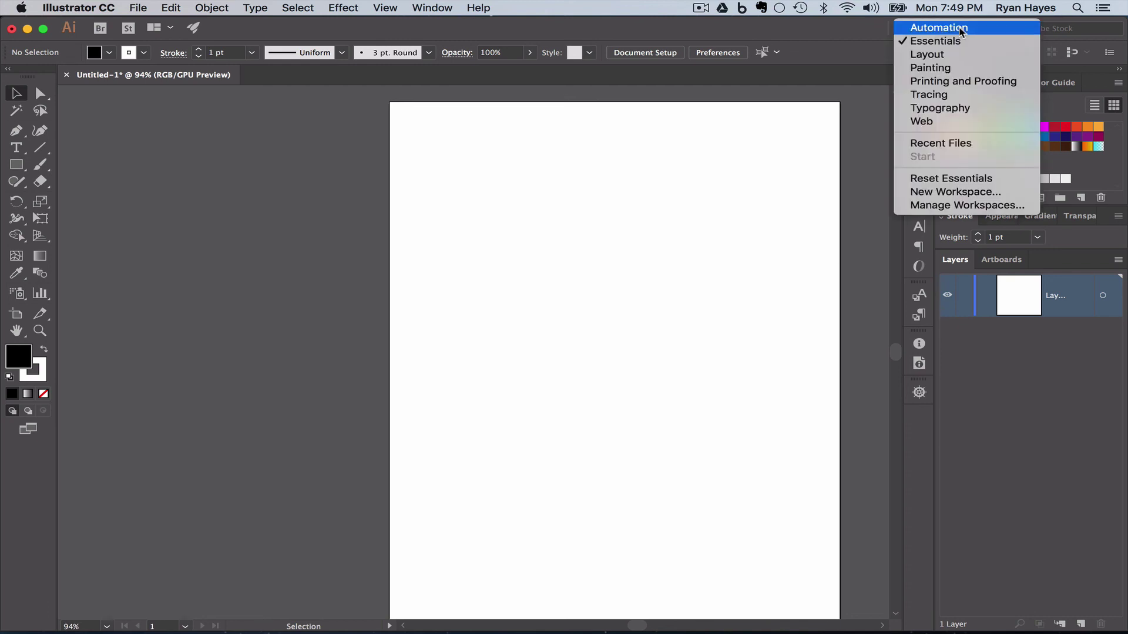
click(947, 202)
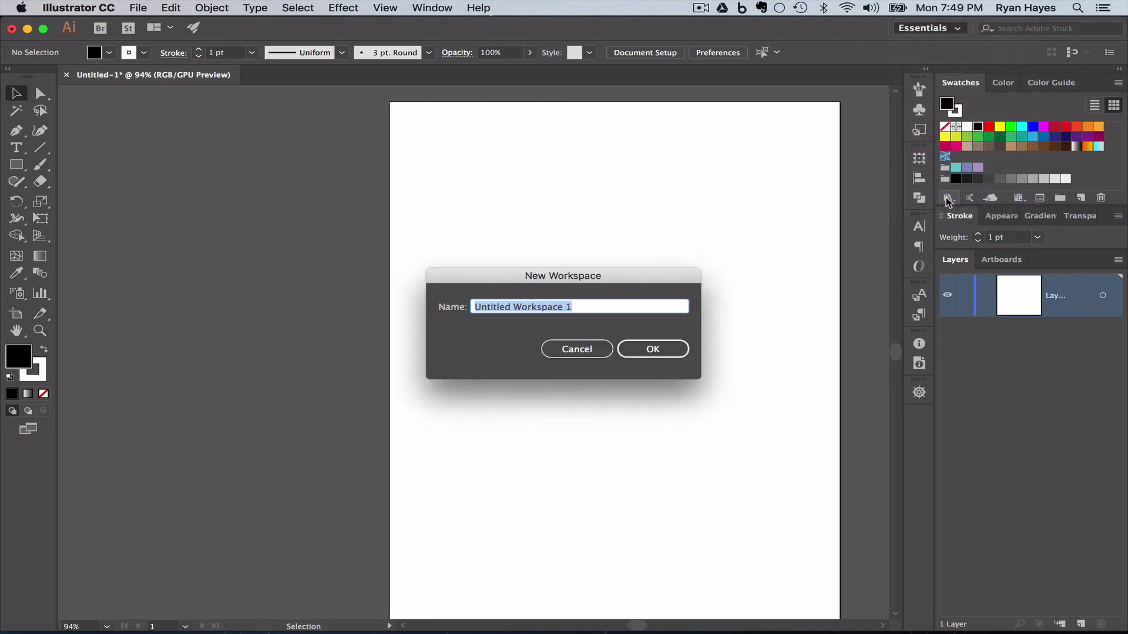
text(Mac Lab)
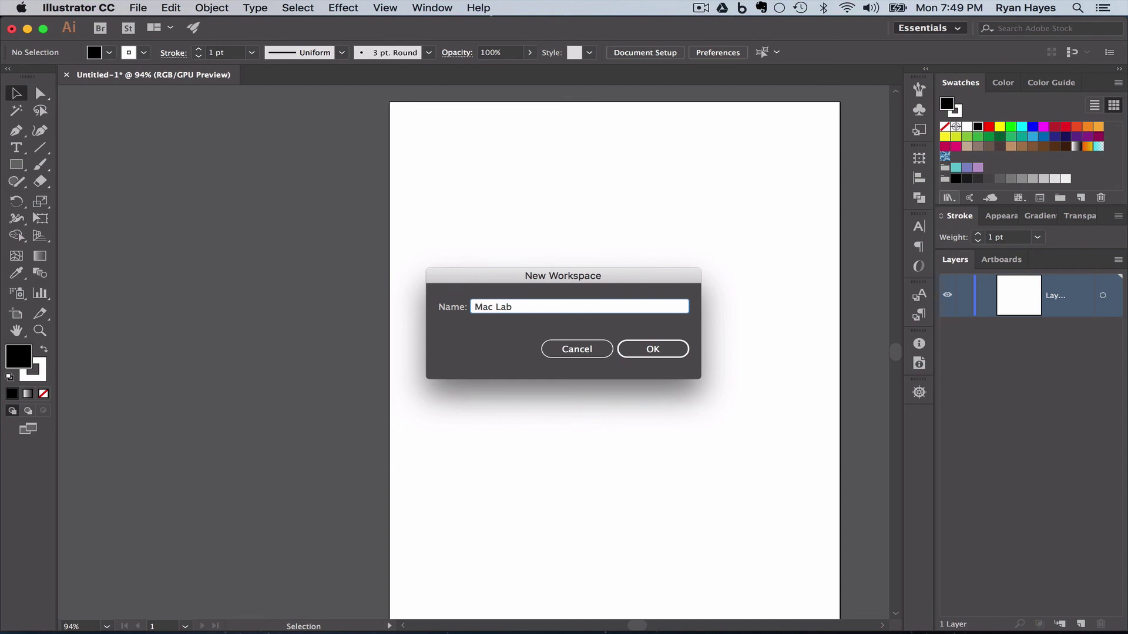
click(655, 349)
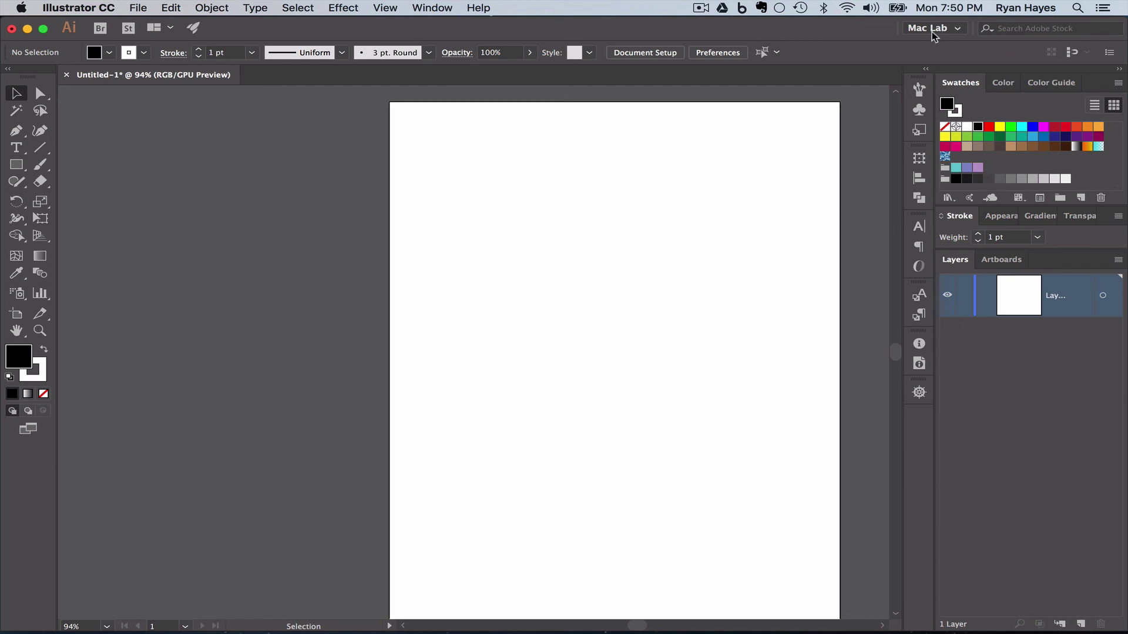
click(952, 32)
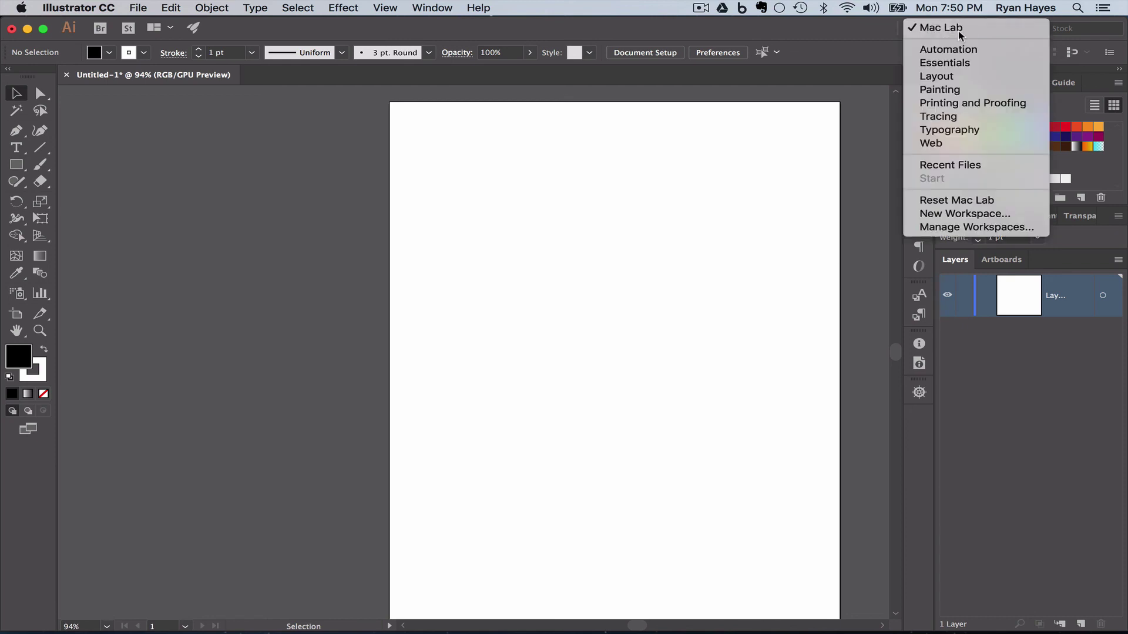
click(937, 64)
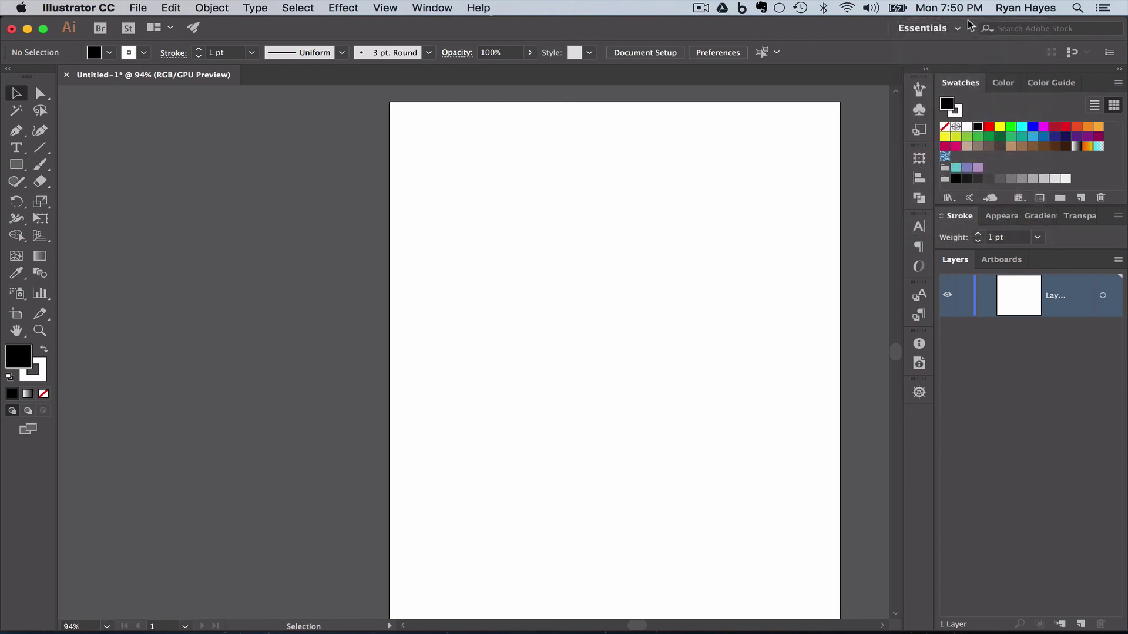
click(955, 28)
click(934, 202)
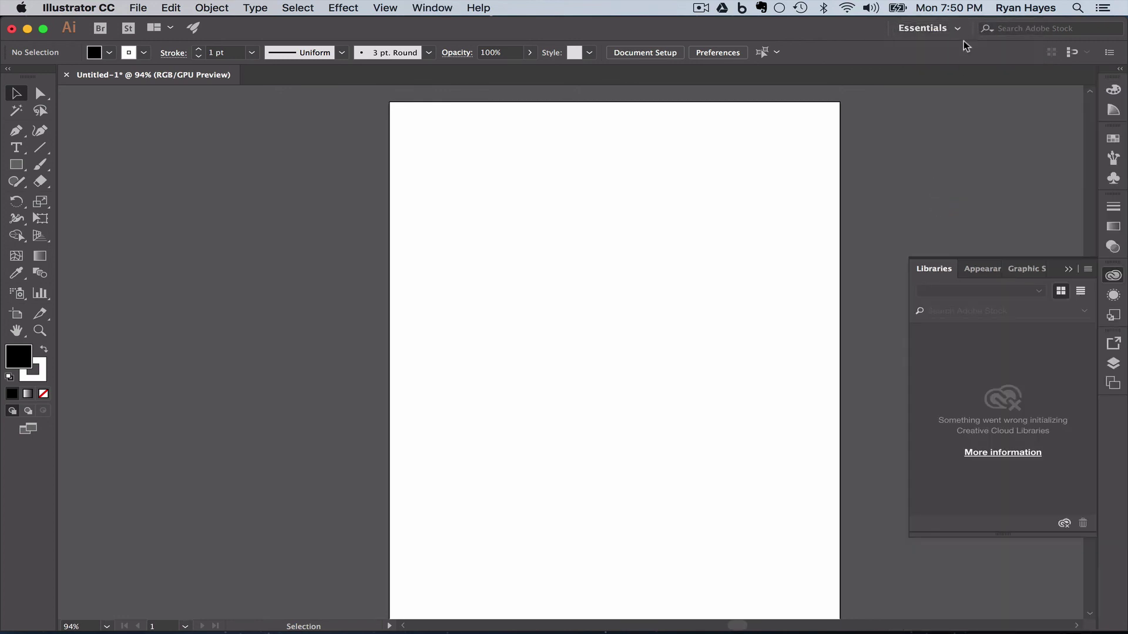
click(958, 29)
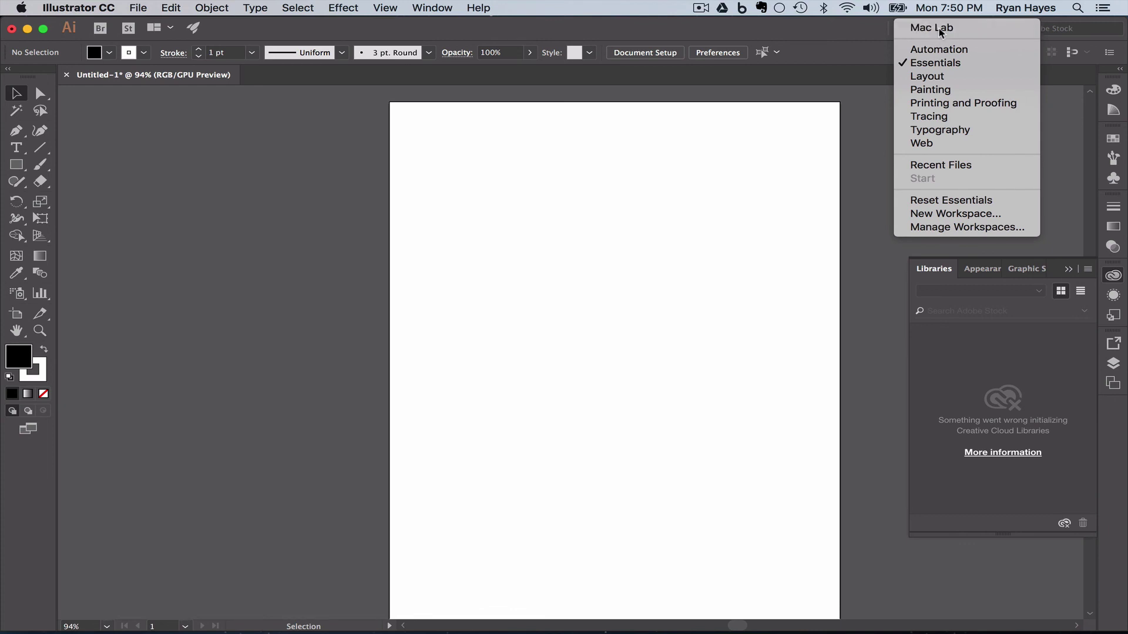
click(941, 30)
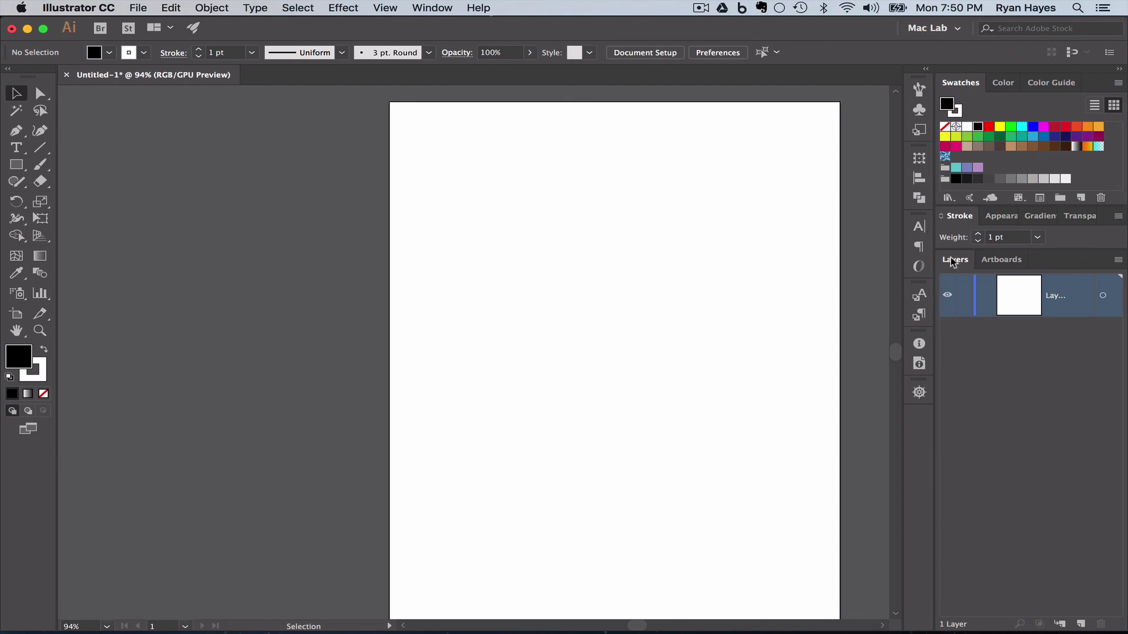
drag(953, 262, 626, 258)
drag(960, 216, 415, 206)
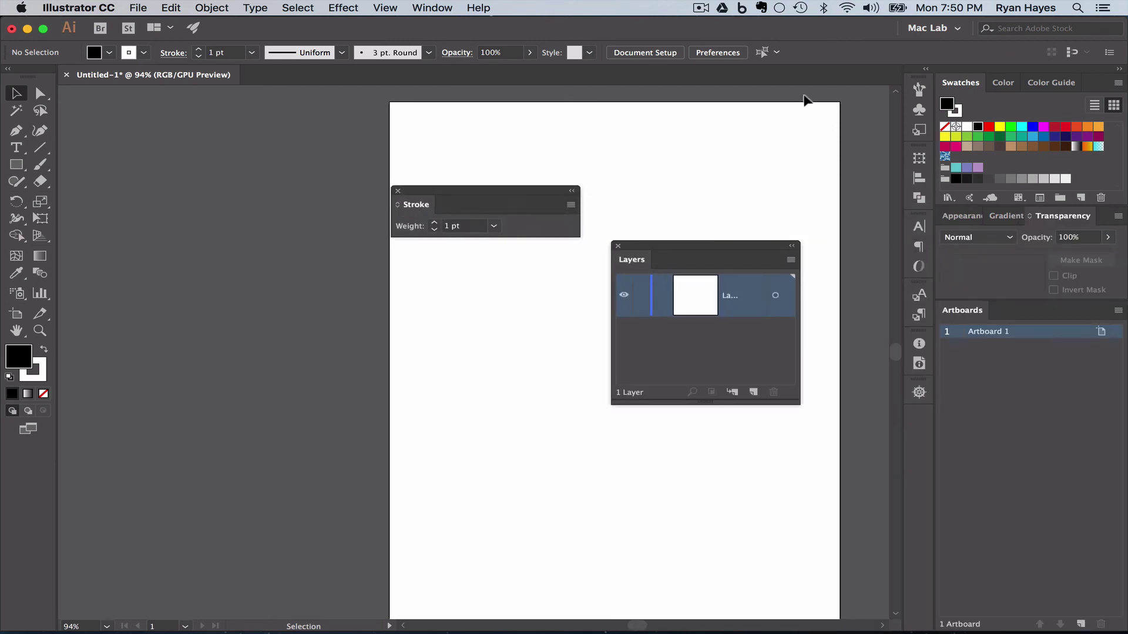
drag(960, 83, 317, 319)
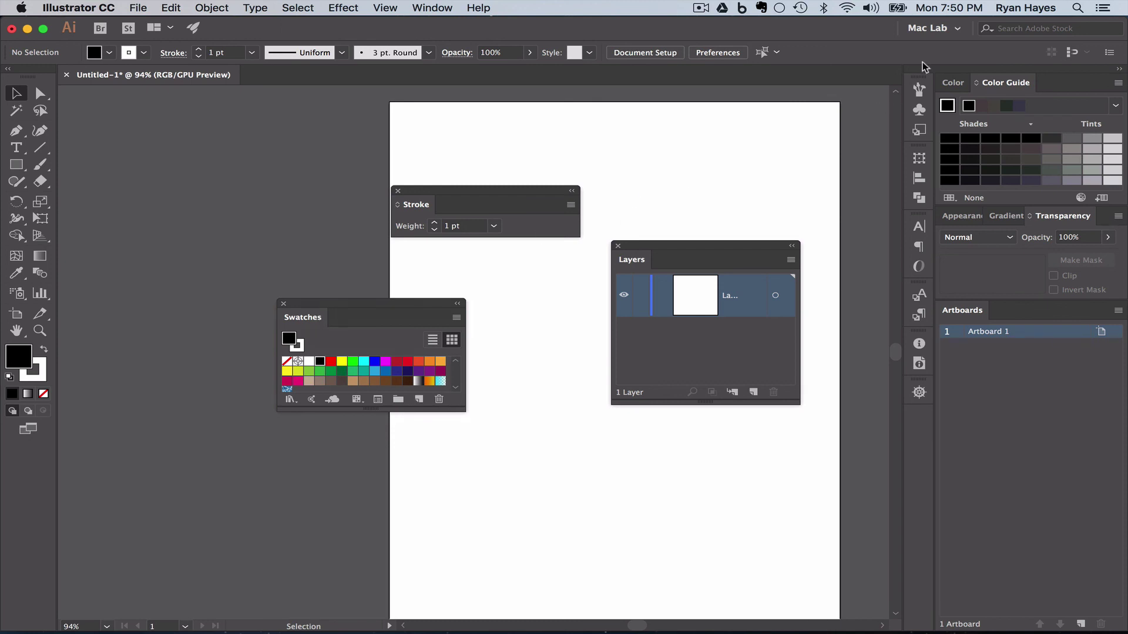
click(957, 30)
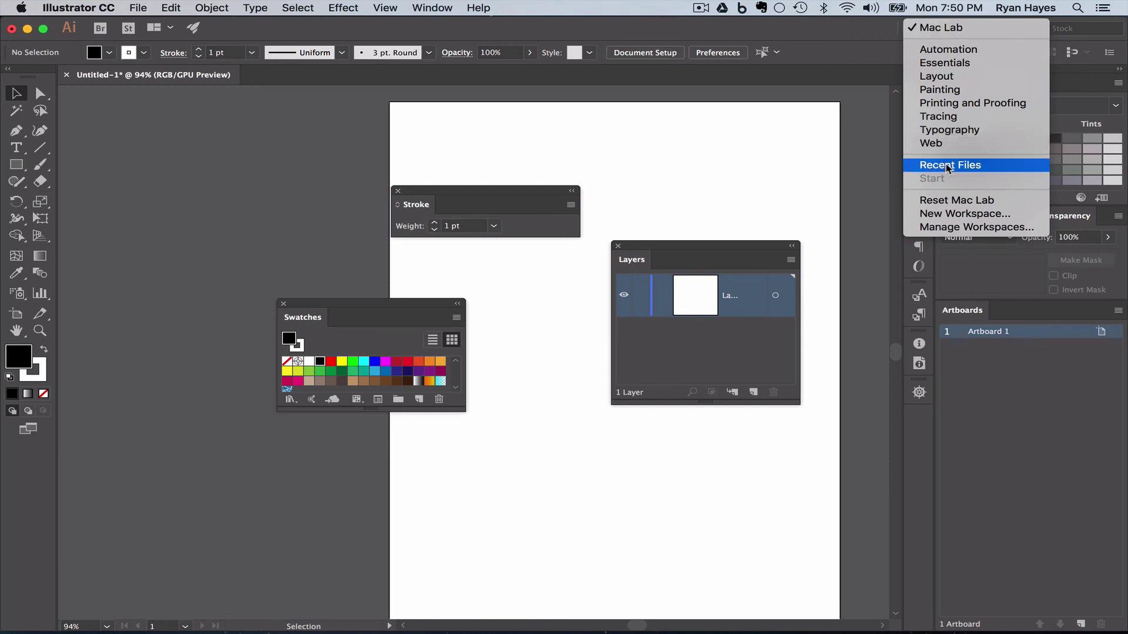
click(951, 201)
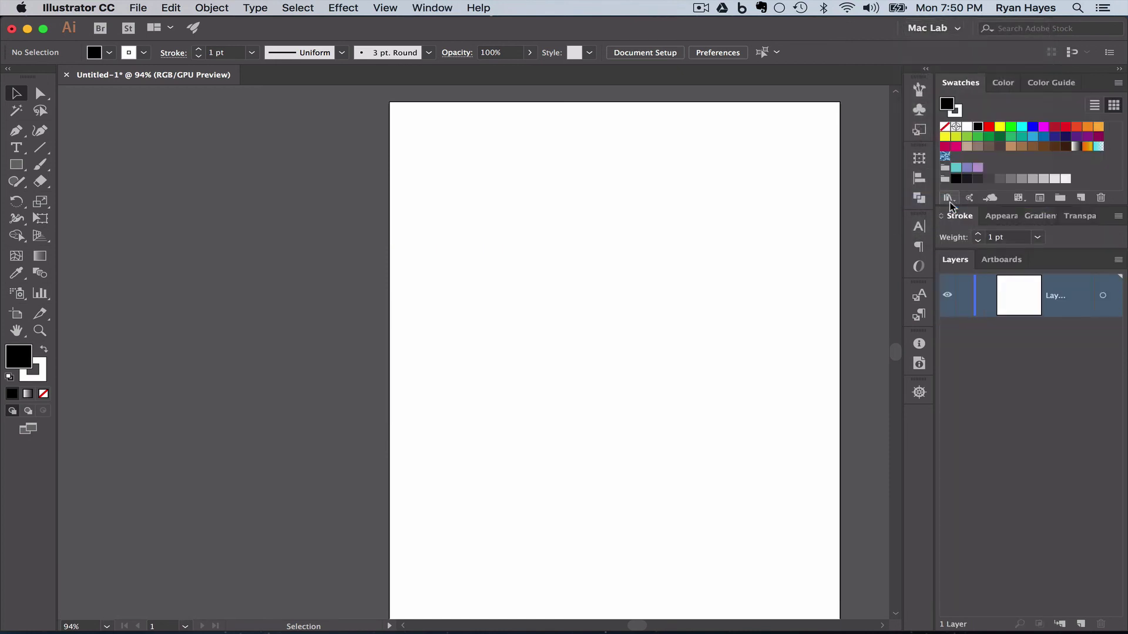